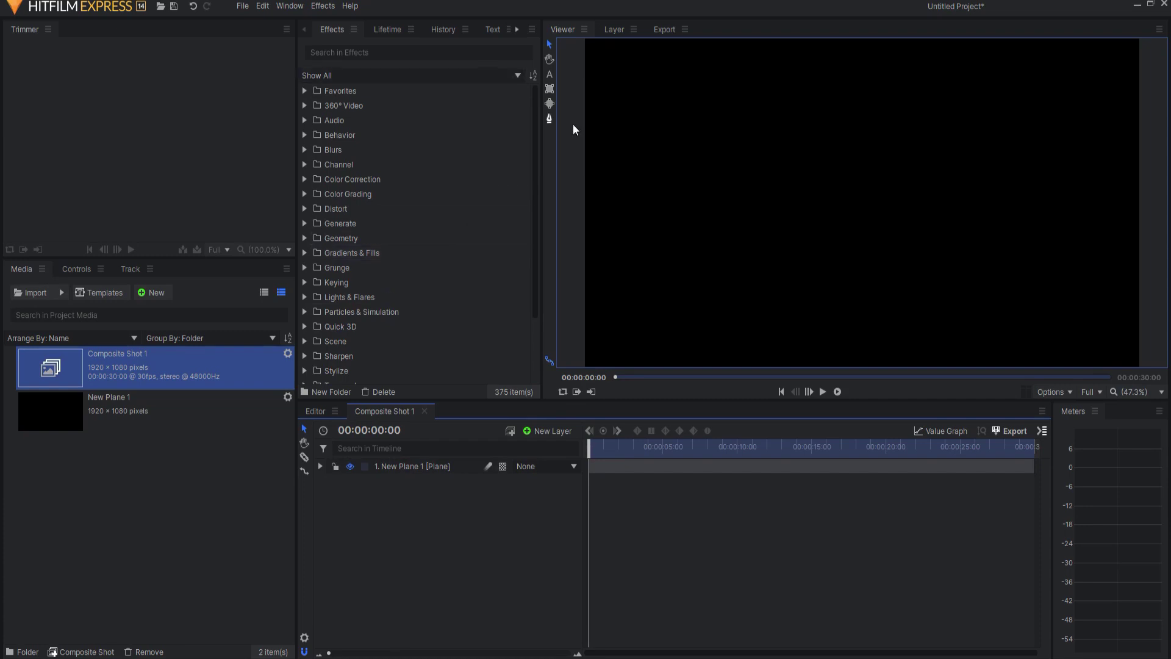
Add a full-frame ellipse mask to the New Plane 1 layer.
left_click(548, 104)
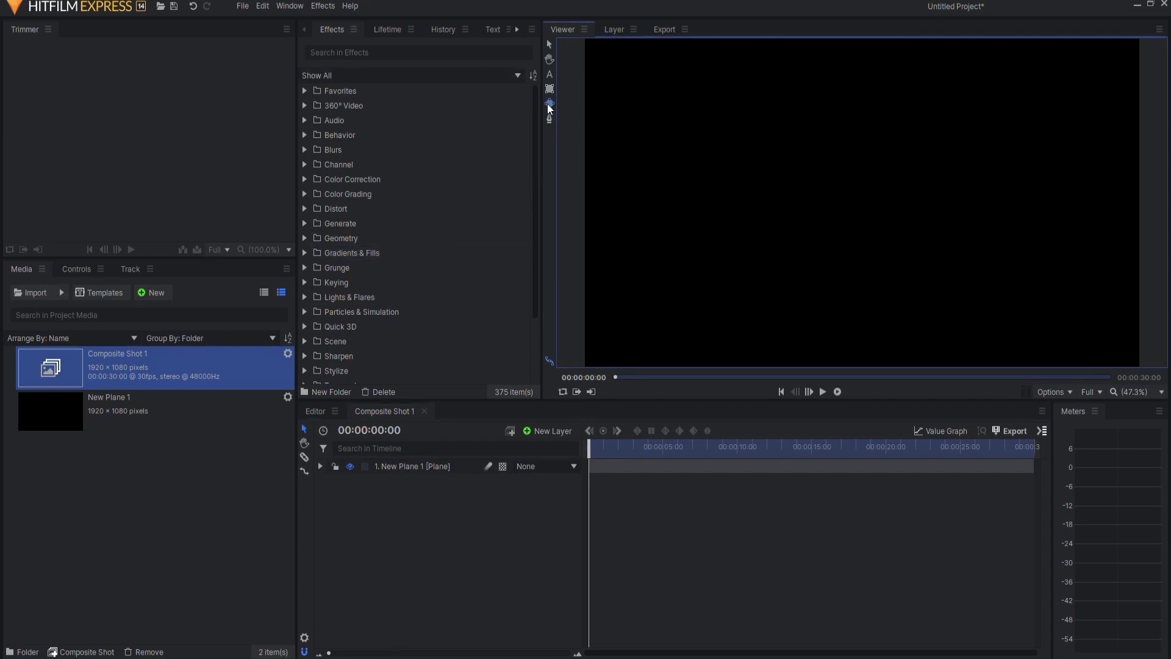
left_click(415, 467)
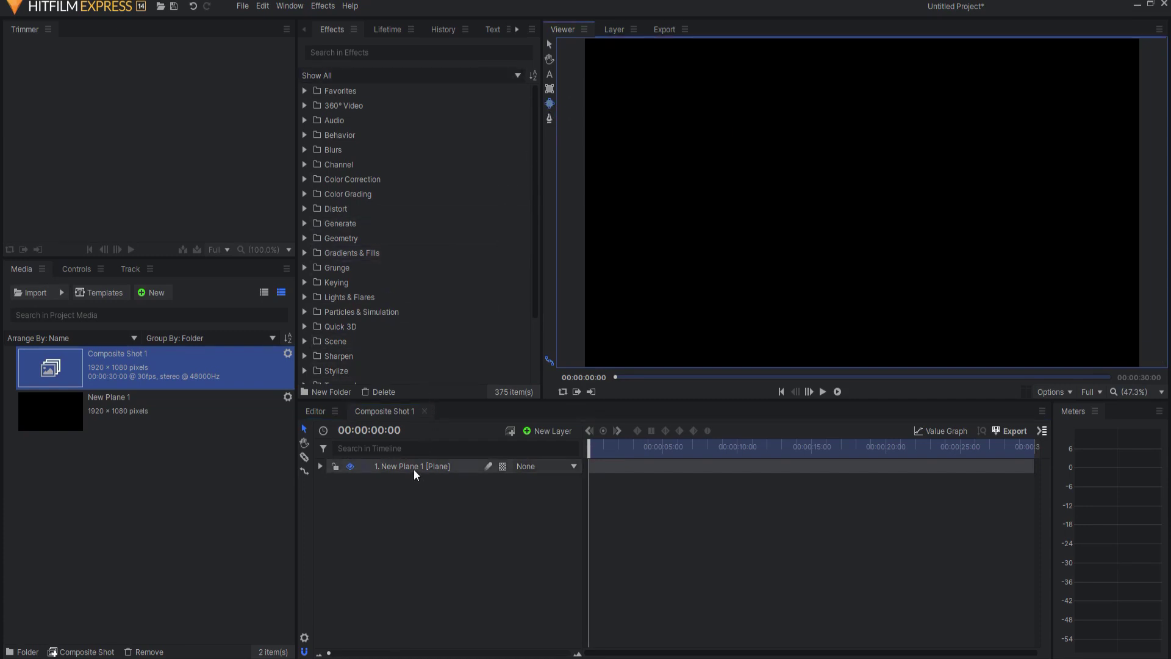
double_click(550, 105)
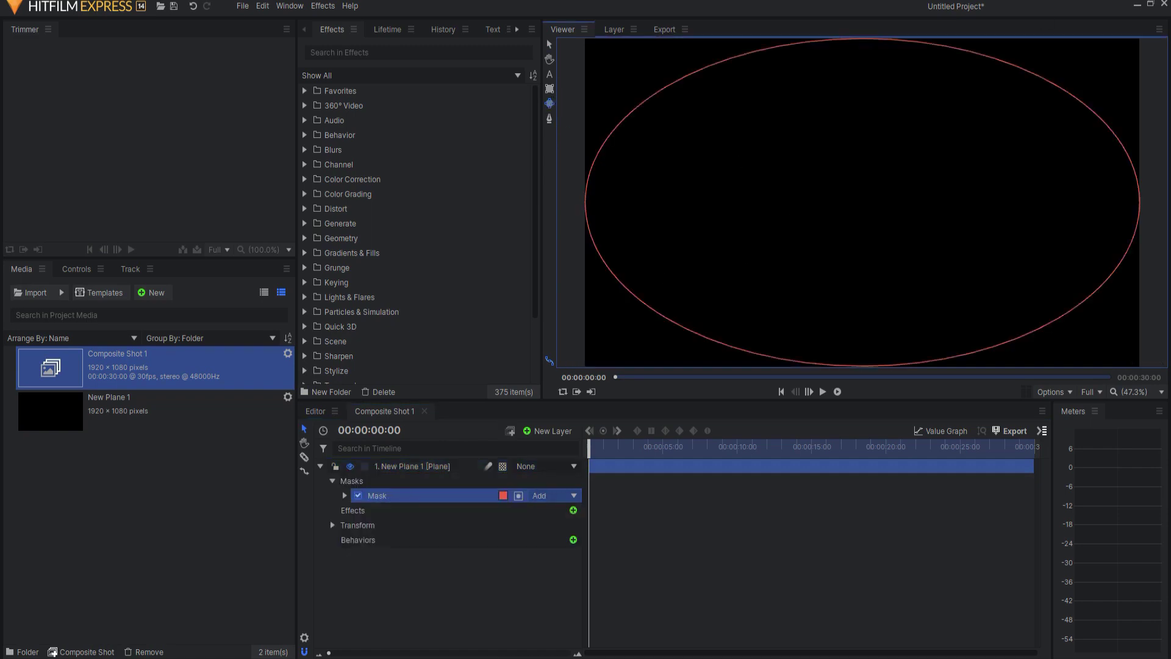
Add a full-frame rectangle mask and disable it, leaving only the ellipse mask enabled.
left_click(358, 497)
double_click(549, 89)
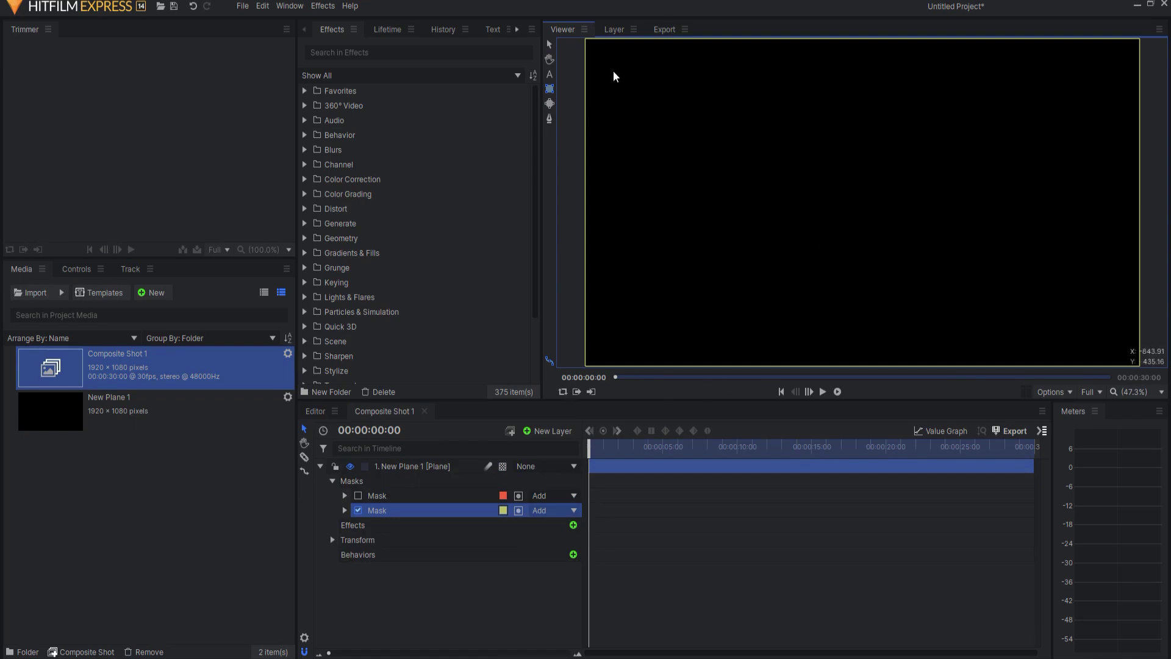
left_click(359, 513)
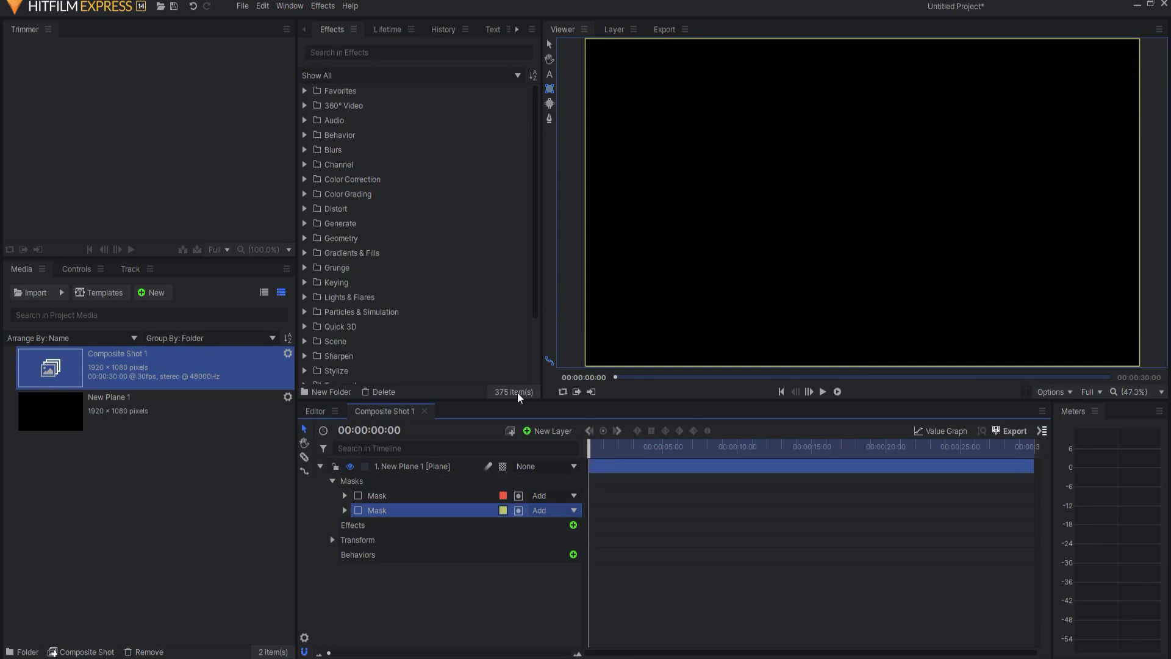
left_click(359, 496)
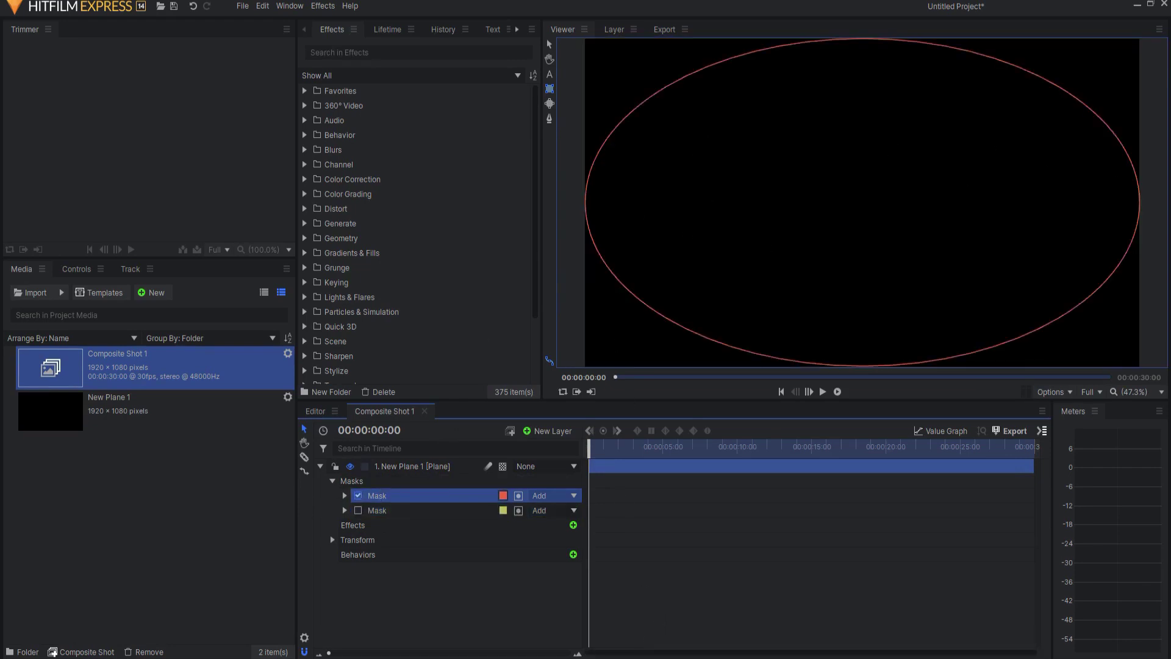
key("XF86Calculator")
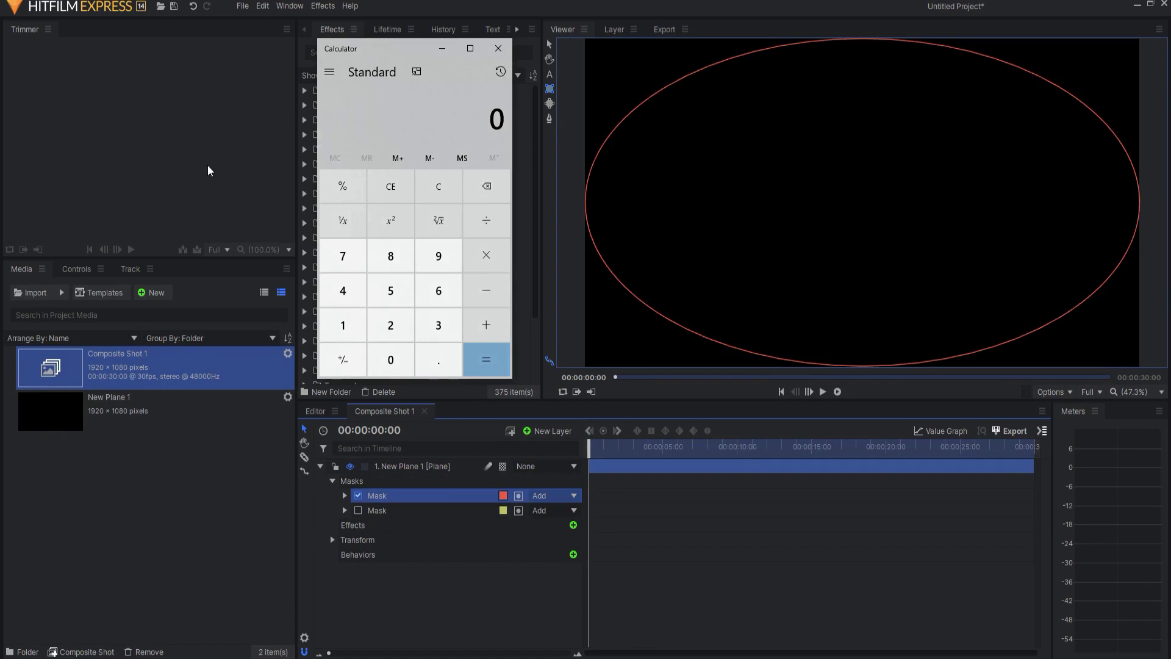
Compute 1080 ÷ 1920 and set the ellipse mask's Transform Scale X to 56.25%.
type("1080 ÷ 1920")
key("Return")
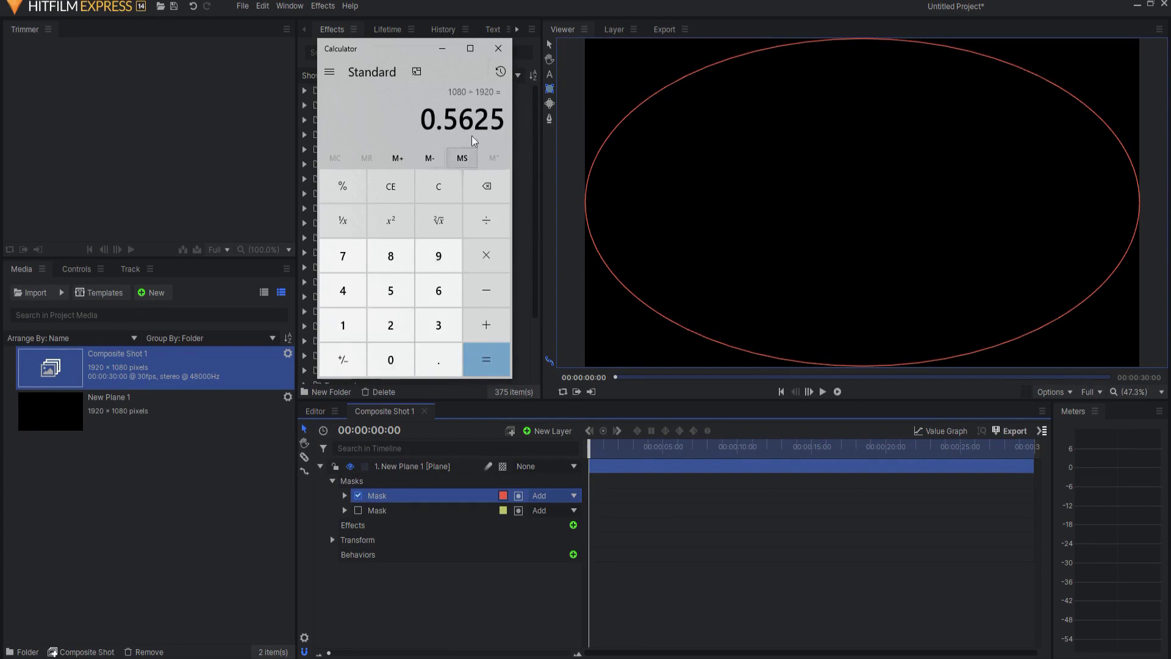
left_click(346, 495)
left_click(357, 511)
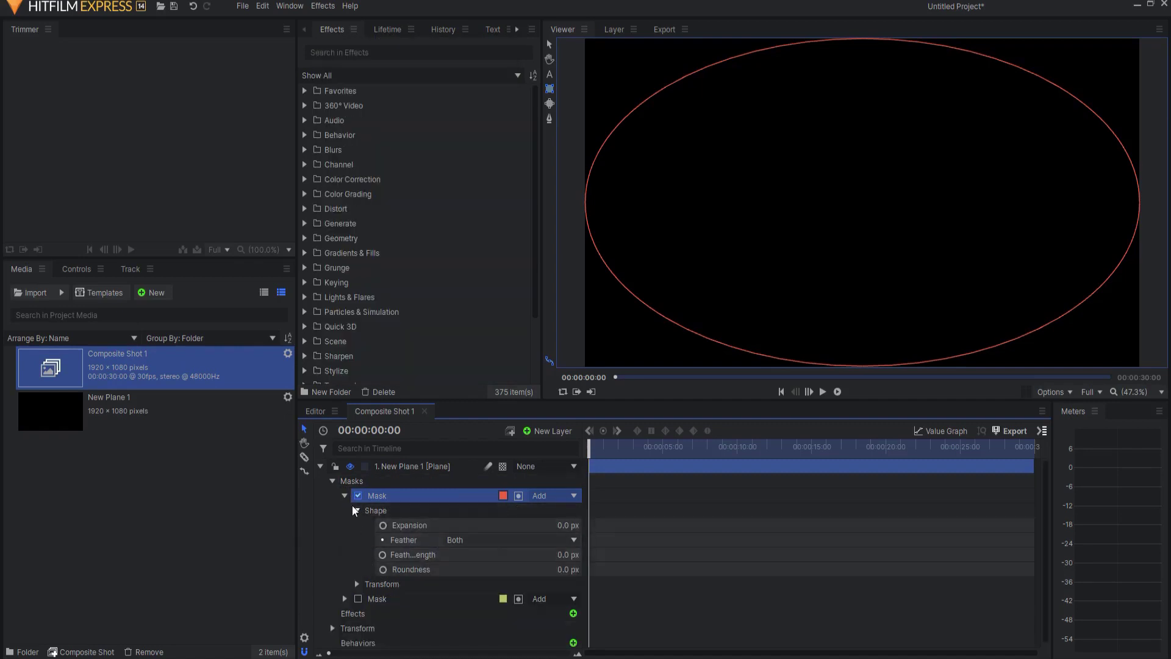
left_click(357, 510)
left_click(357, 525)
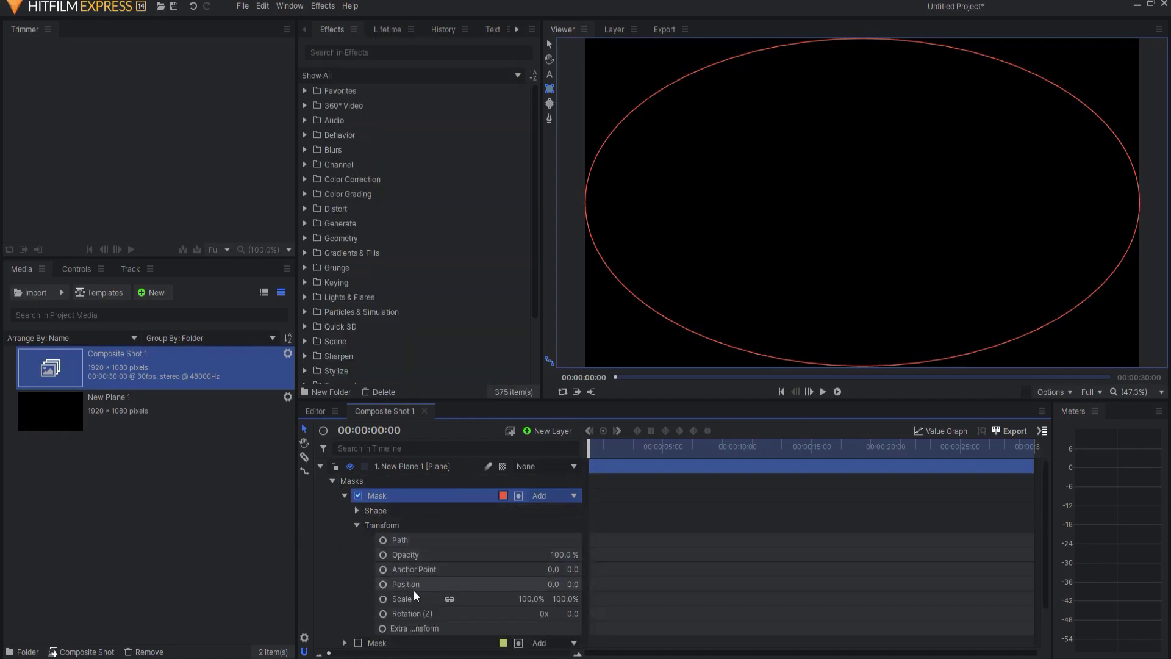
left_click(454, 598)
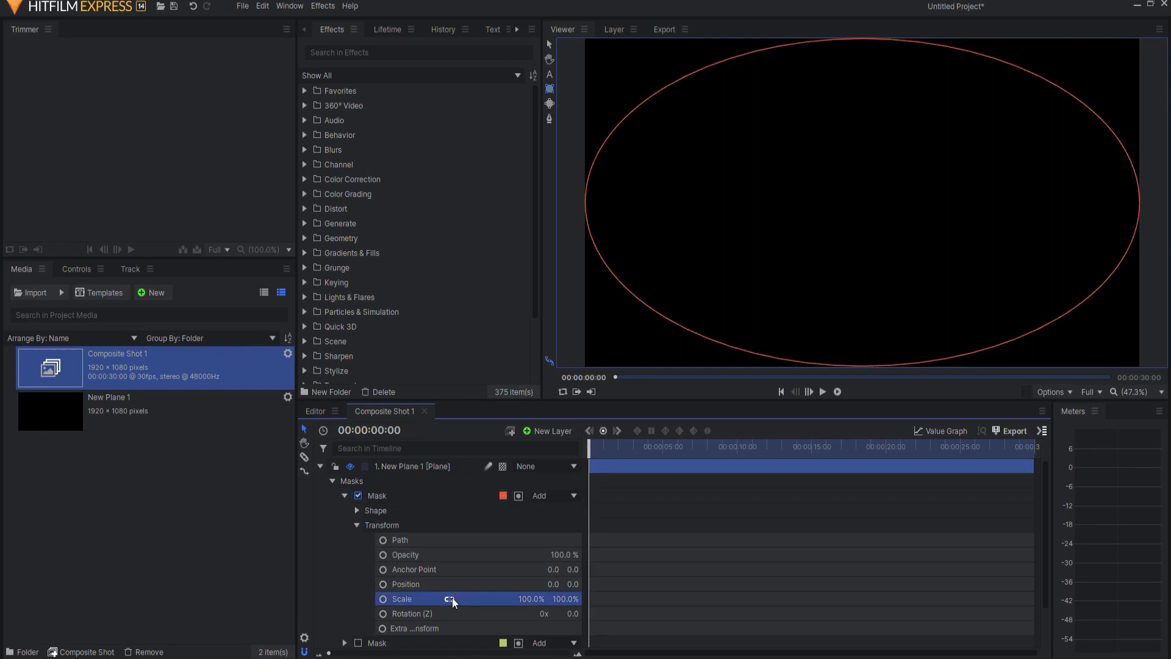
left_click(532, 599)
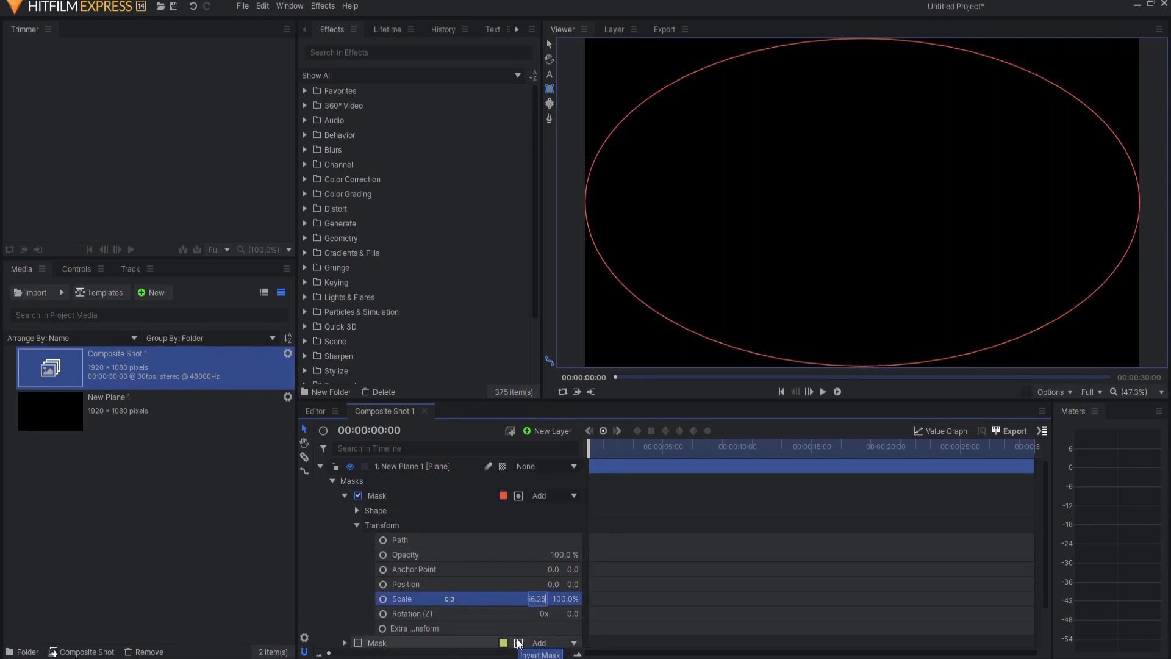
type("56.25")
key("Return")
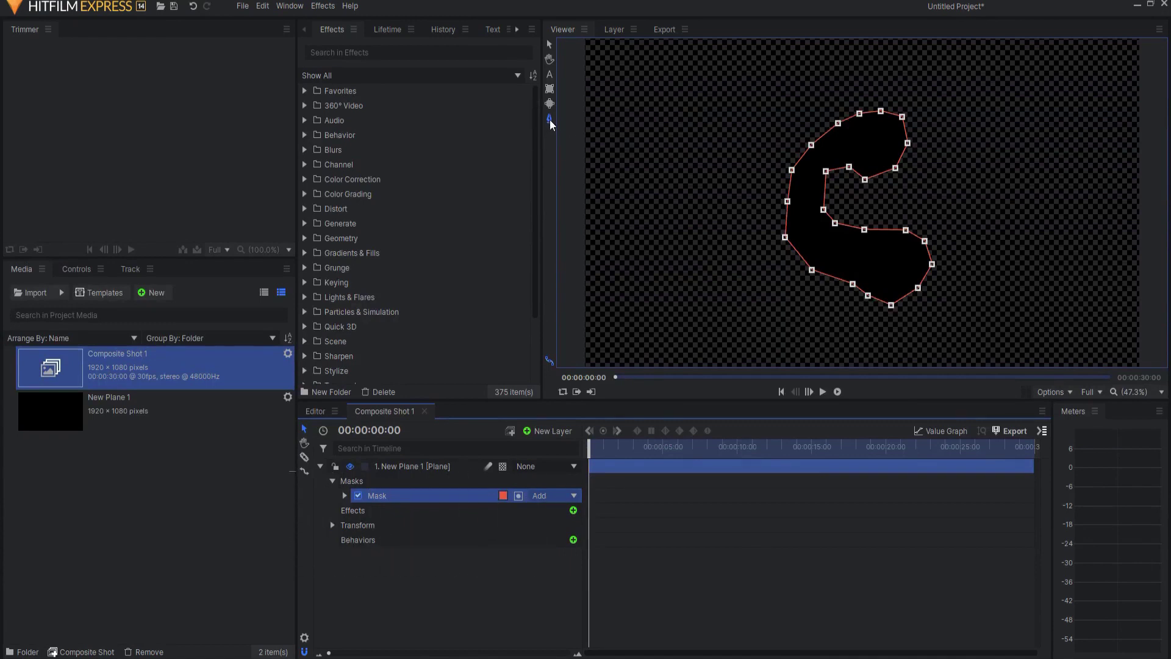
Move the five left-side mask points left and up, then shift the inverted selection up and right.
left_click_drag(722, 84, 820, 299)
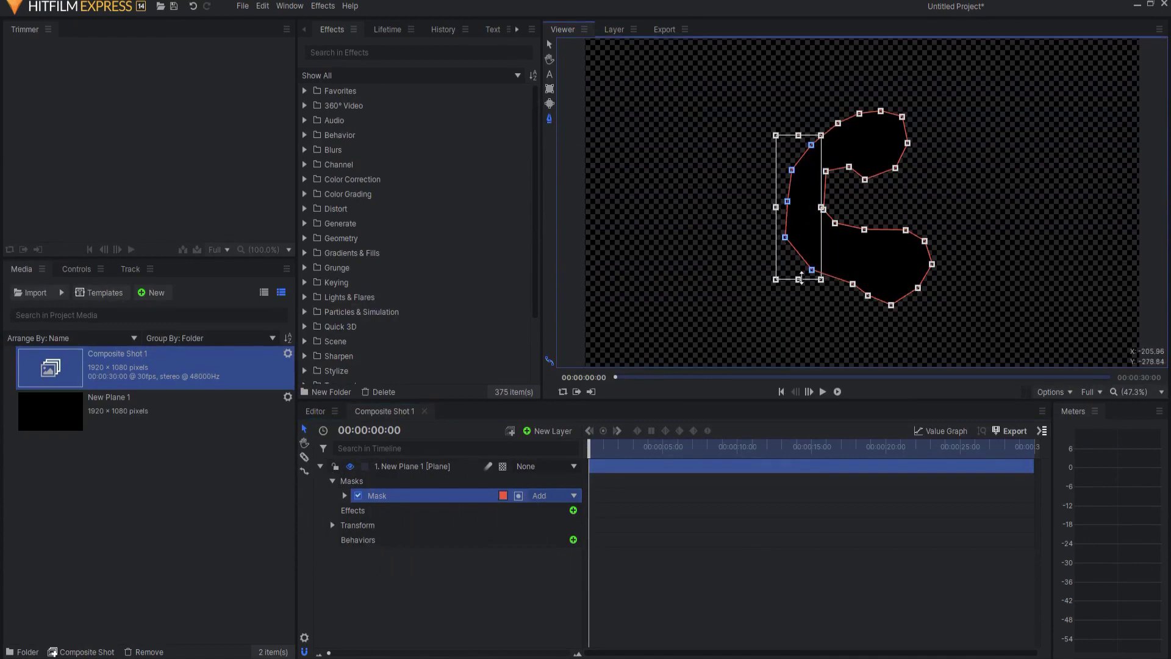
left_click_drag(804, 228, 774, 215)
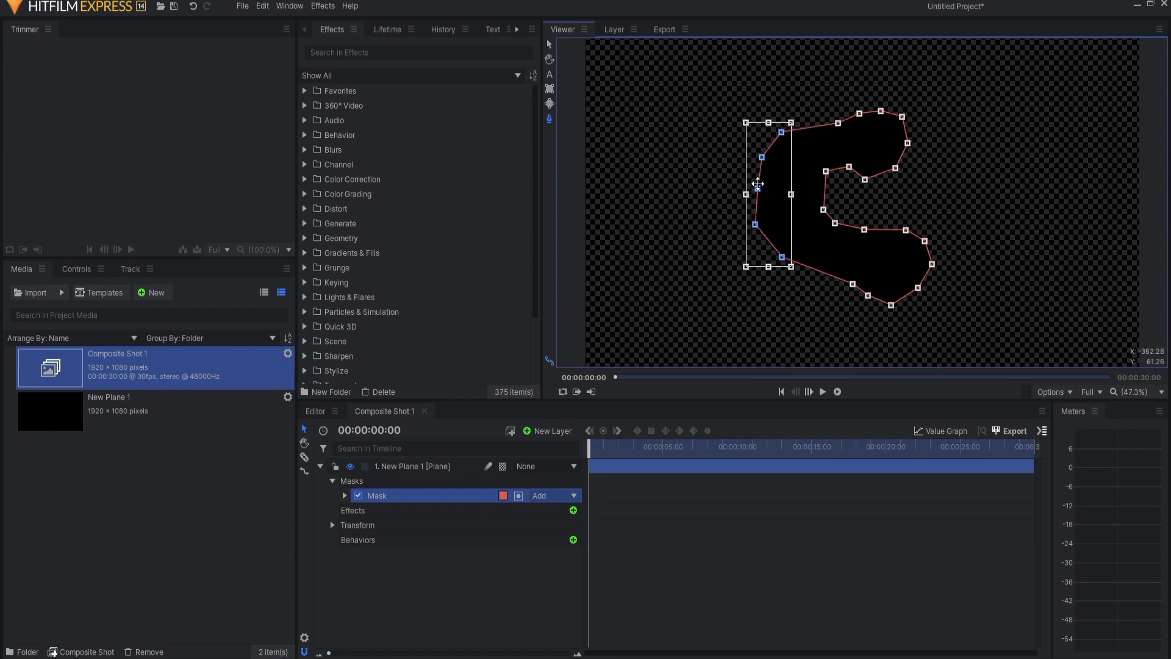
right_click(758, 189)
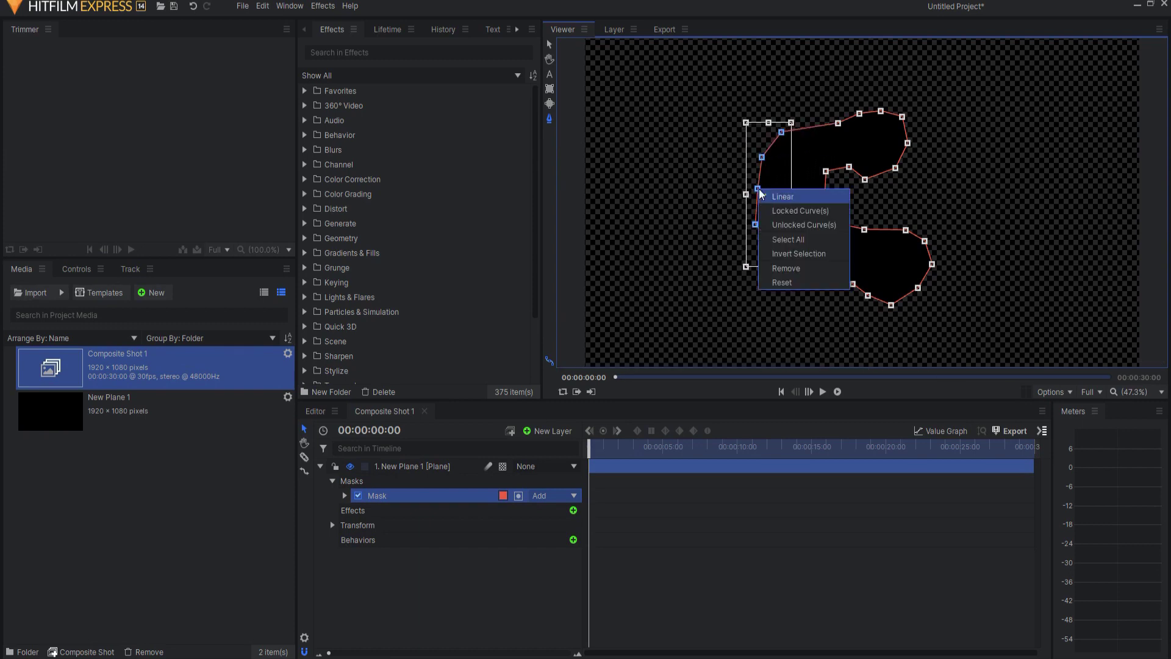
left_click(786, 257)
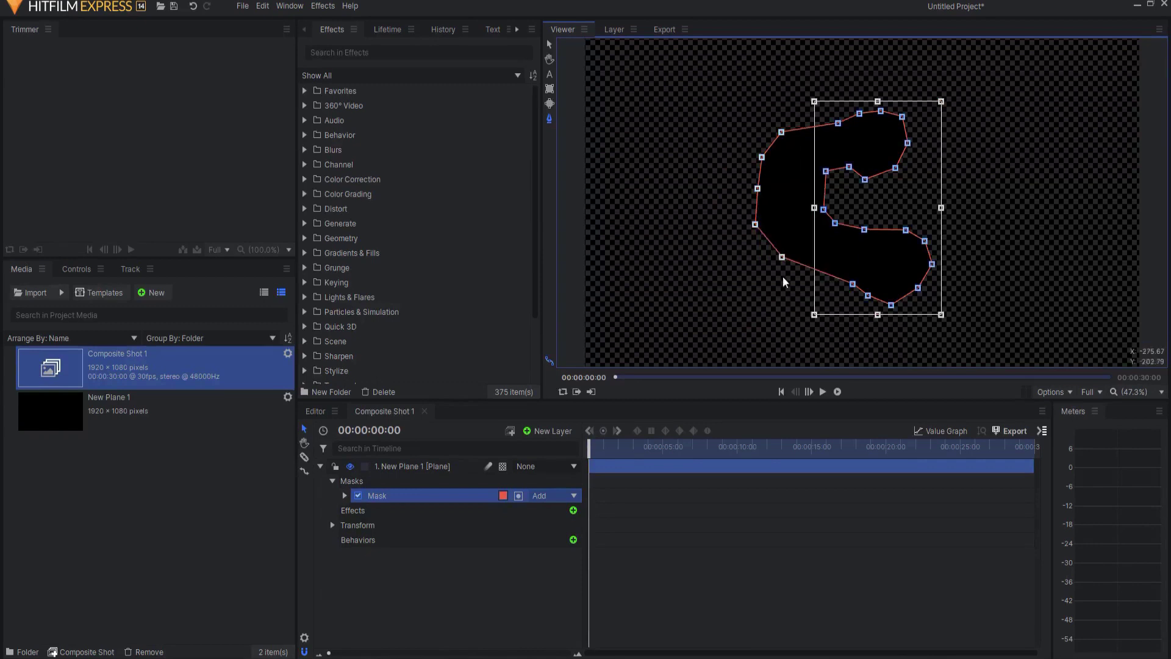
mouse_move(898, 238)
left_mouse_down()
mouse_move(949, 177)
mouse_move(910, 186)
mouse_move(904, 216)
left_mouse_up()
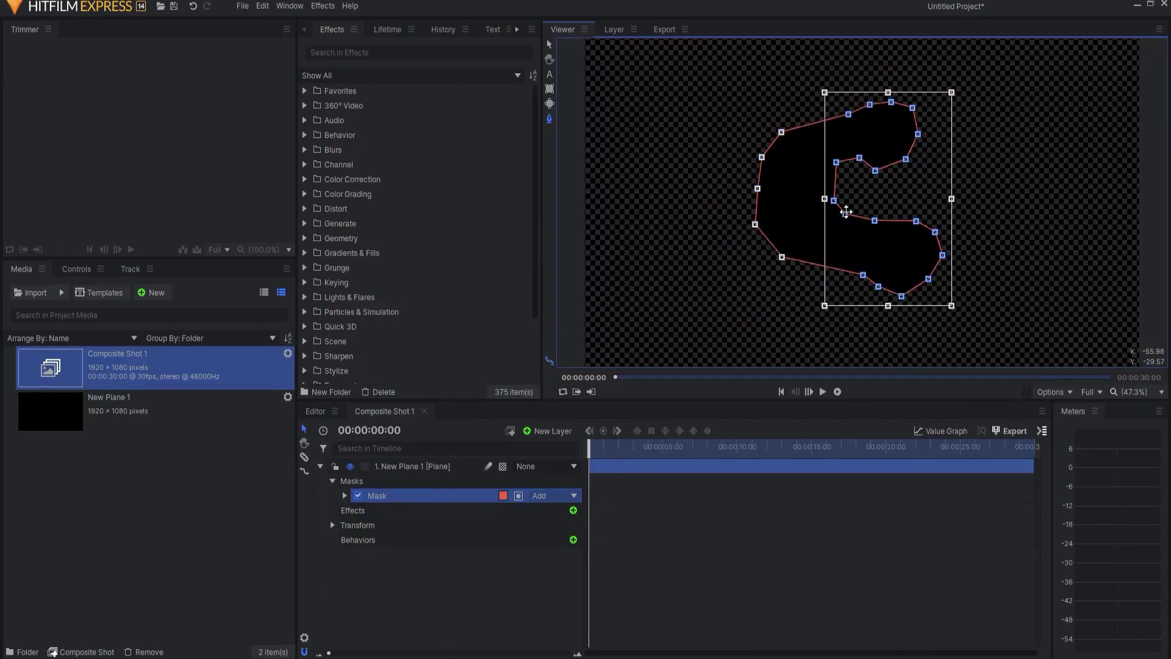
Select all mask points, nudge the whole mask slightly right and down, then deselect.
right_click(846, 213)
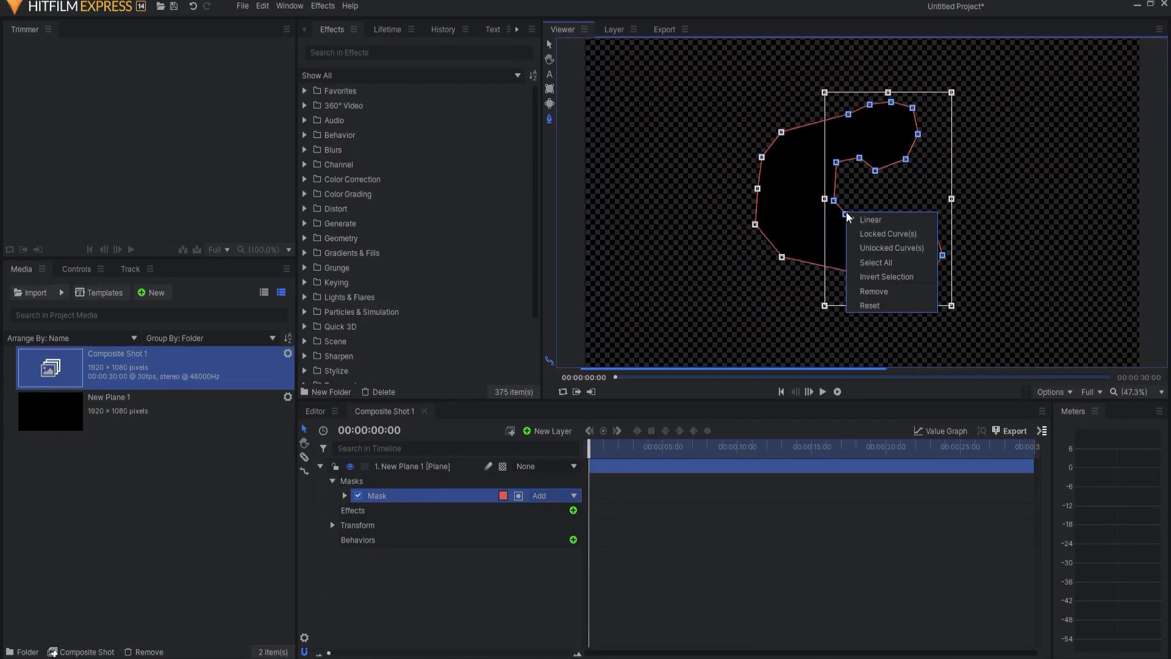
left_click(873, 267)
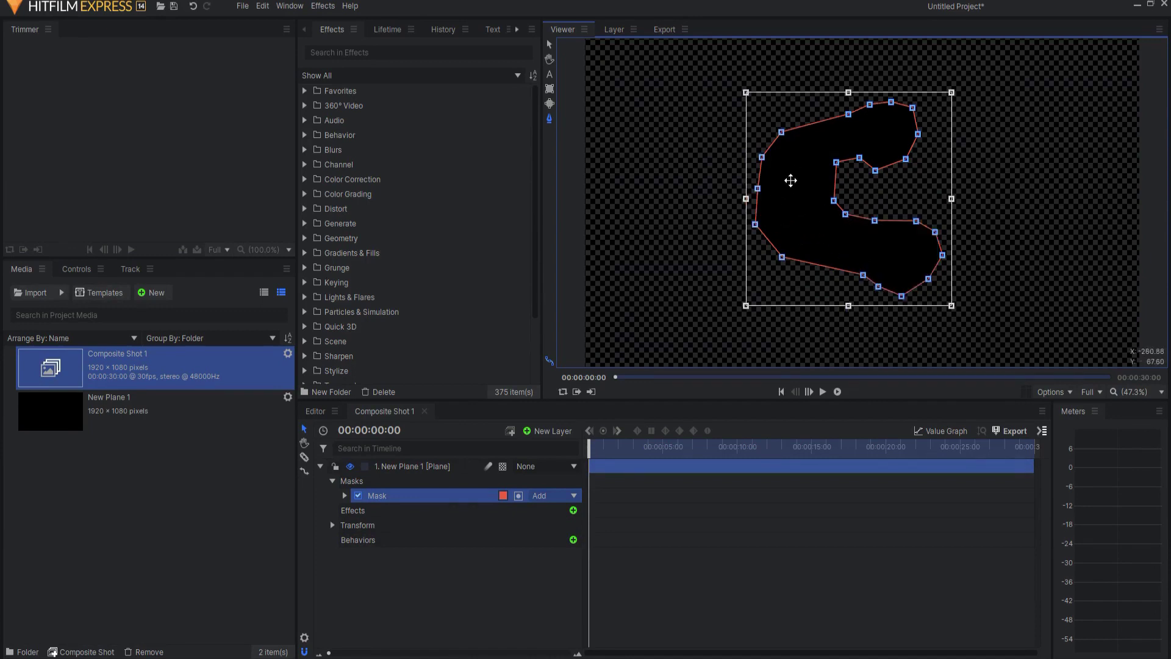
mouse_move(790, 181)
left_mouse_down()
mouse_move(742, 162)
mouse_move(829, 192)
mouse_move(795, 183)
left_mouse_up()
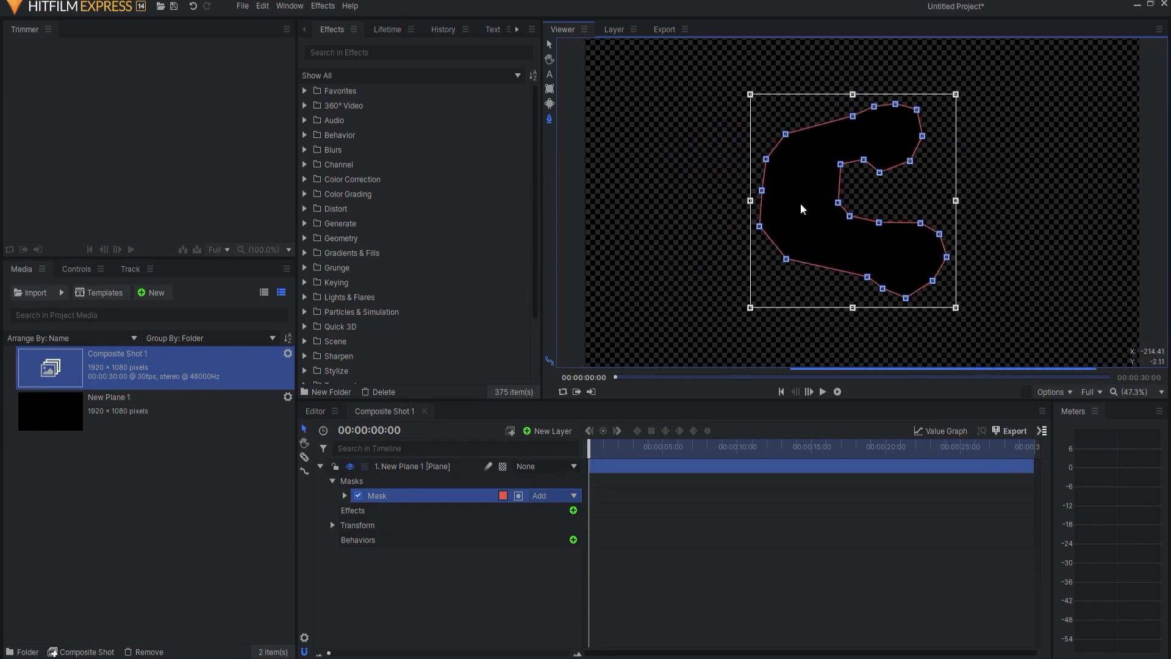
left_click(693, 282)
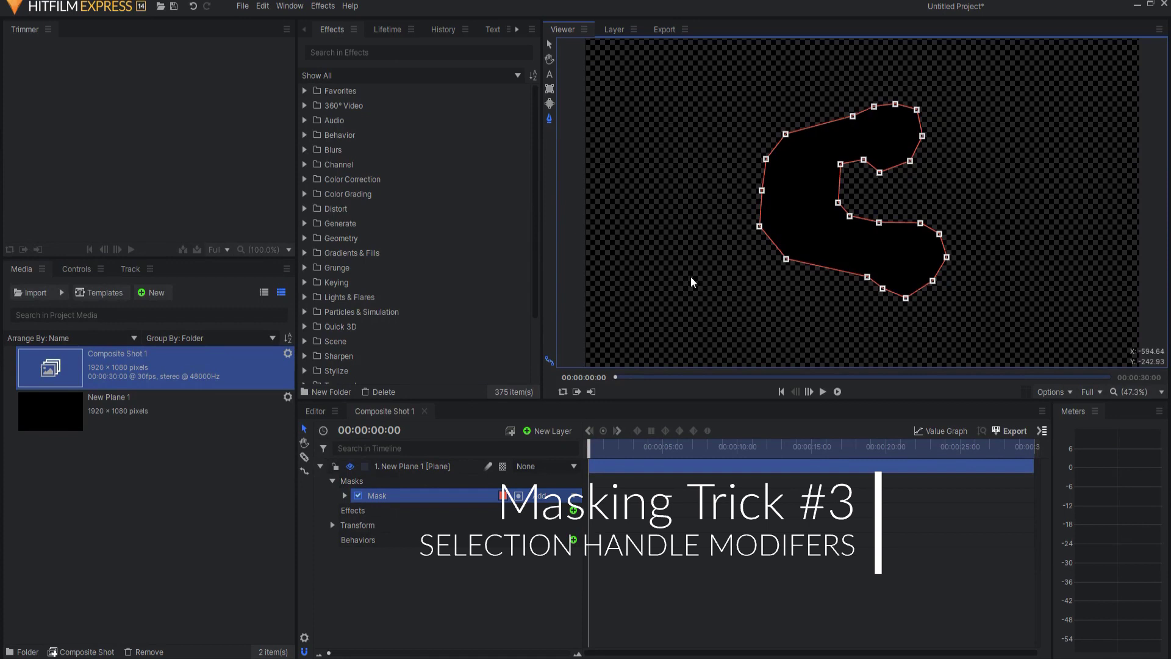
Select the mask's left points, move them left and down, then scale them wider and taller.
left_click_drag(712, 105, 808, 310)
mouse_move(768, 197)
left_mouse_down()
mouse_move(739, 230)
mouse_move(690, 219)
mouse_move(770, 183)
mouse_move(747, 245)
mouse_move(762, 217)
left_mouse_up()
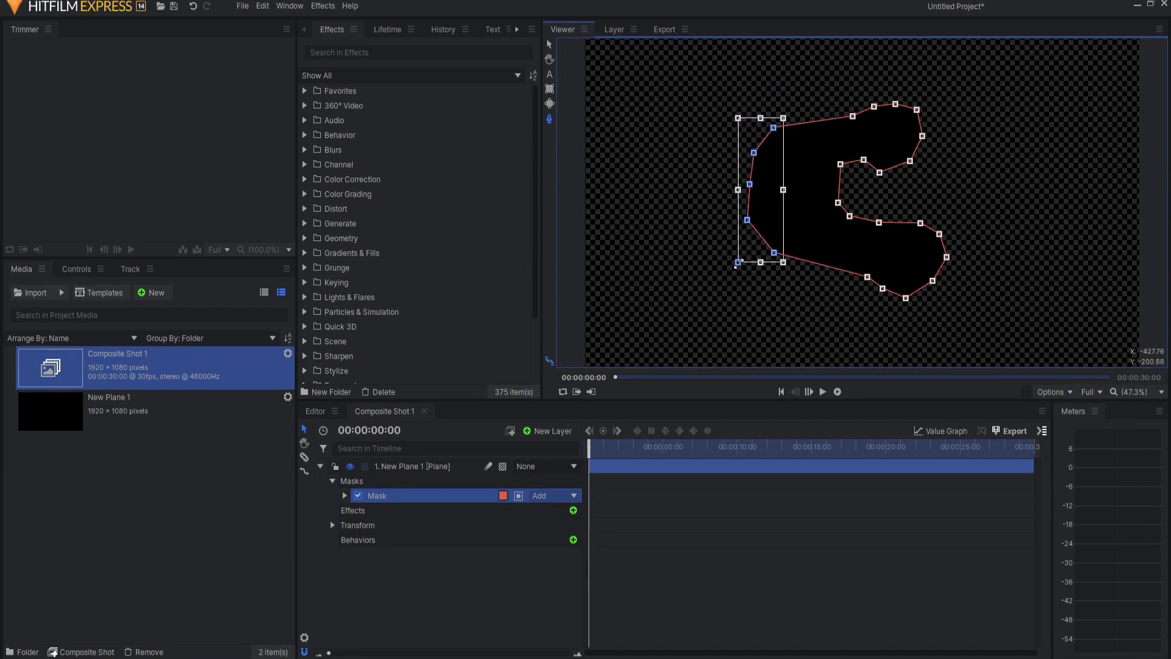
left_click_drag(738, 262, 743, 237)
left_click_drag(743, 190, 719, 193)
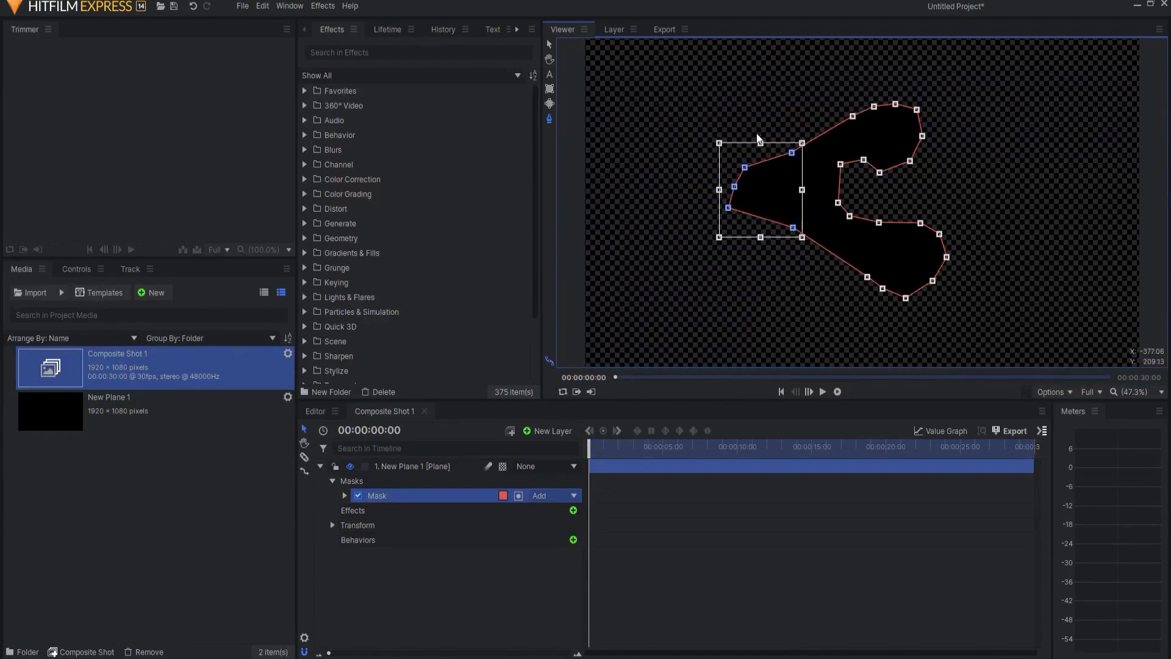
left_click_drag(760, 143, 759, 104)
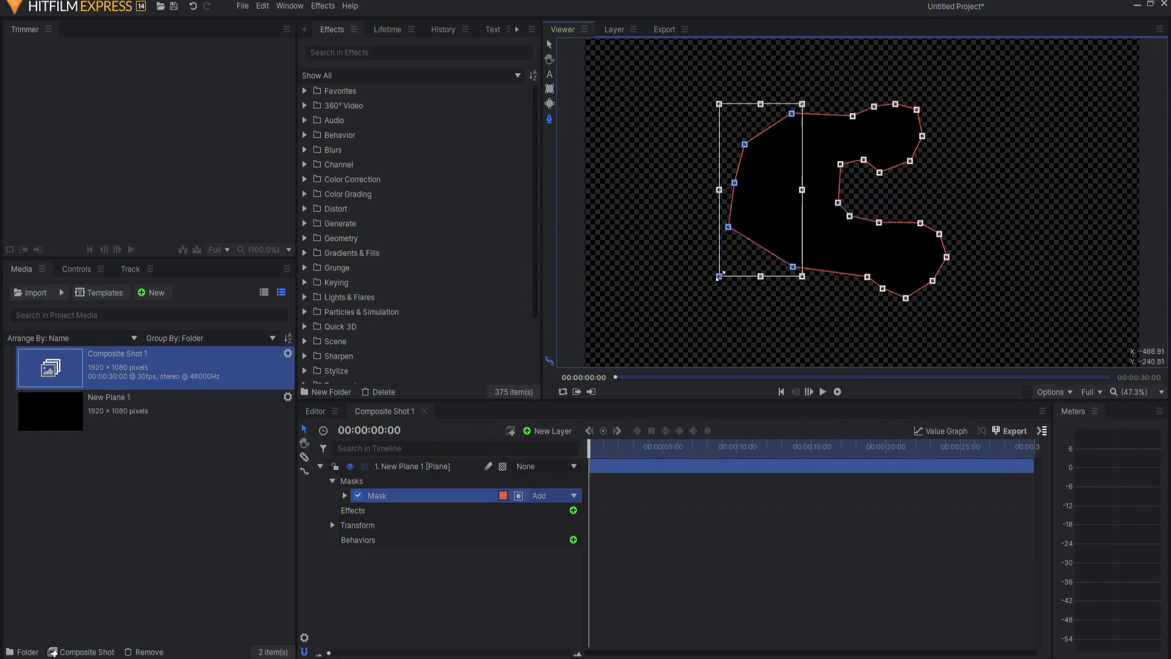
Drag the selection box handles to widen the mask's left points and make them shorter.
left_click_drag(720, 275, 668, 246)
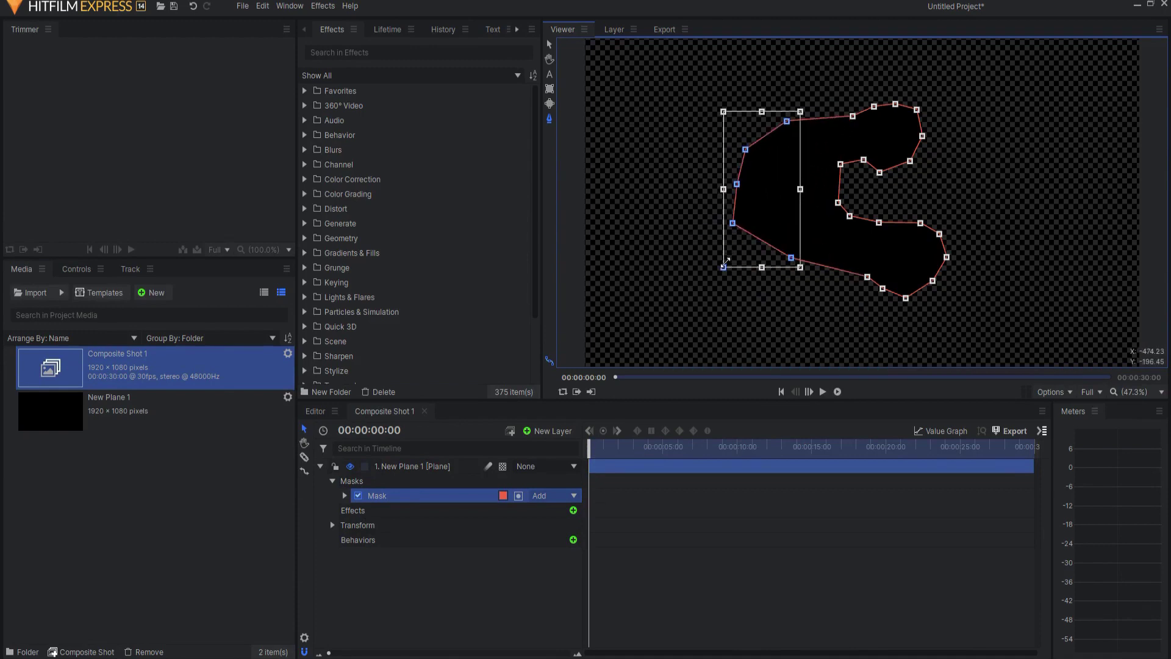
mouse_move(724, 265)
left_mouse_down()
mouse_move(701, 299)
mouse_move(699, 333)
mouse_move(726, 258)
mouse_move(743, 255)
left_mouse_up()
mouse_move(729, 181)
left_mouse_down()
mouse_move(648, 183)
mouse_move(718, 182)
left_mouse_up()
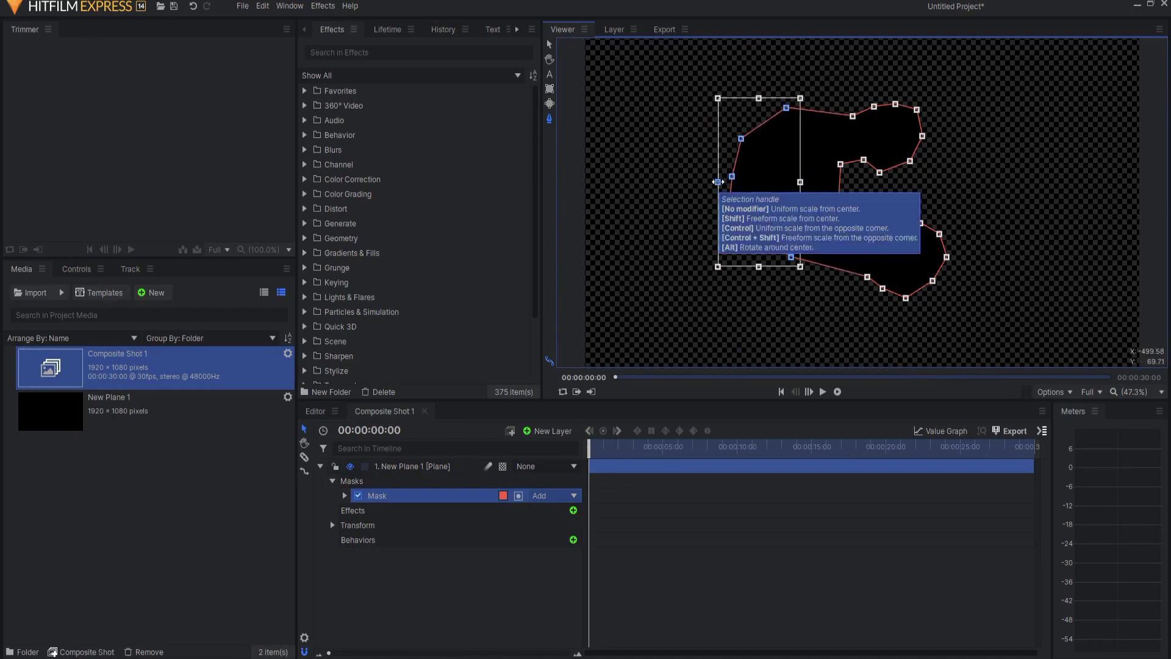
left_click_drag(718, 266, 676, 292)
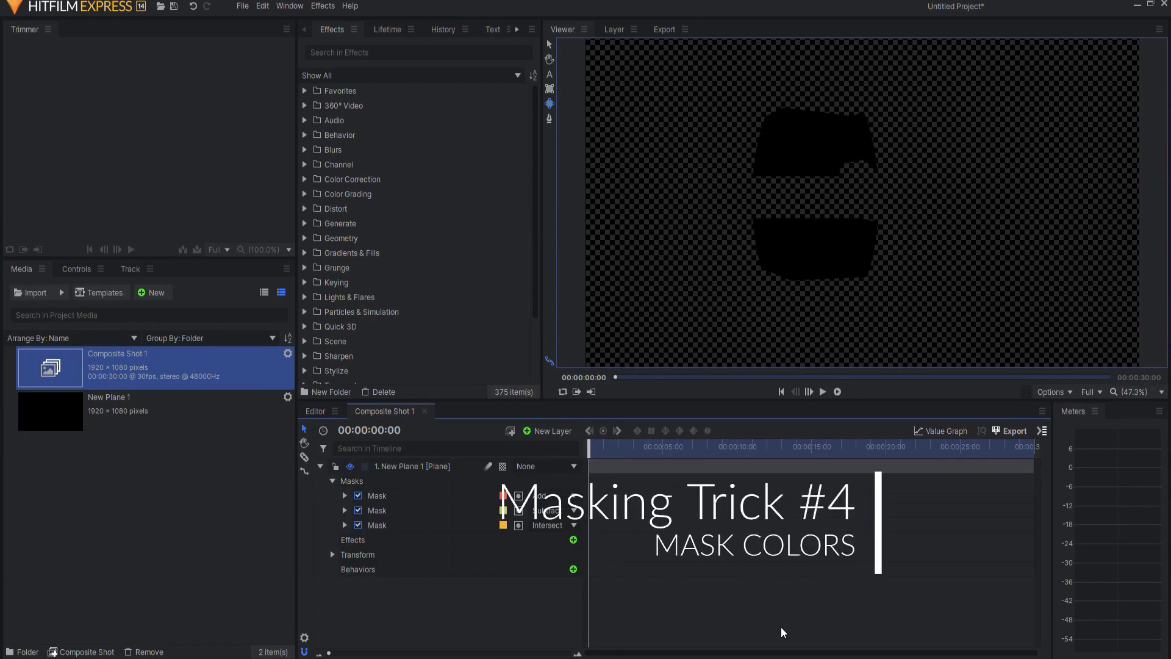
Select all three mask rows and bring up the colour picker for their outline colour.
left_click(380, 497)
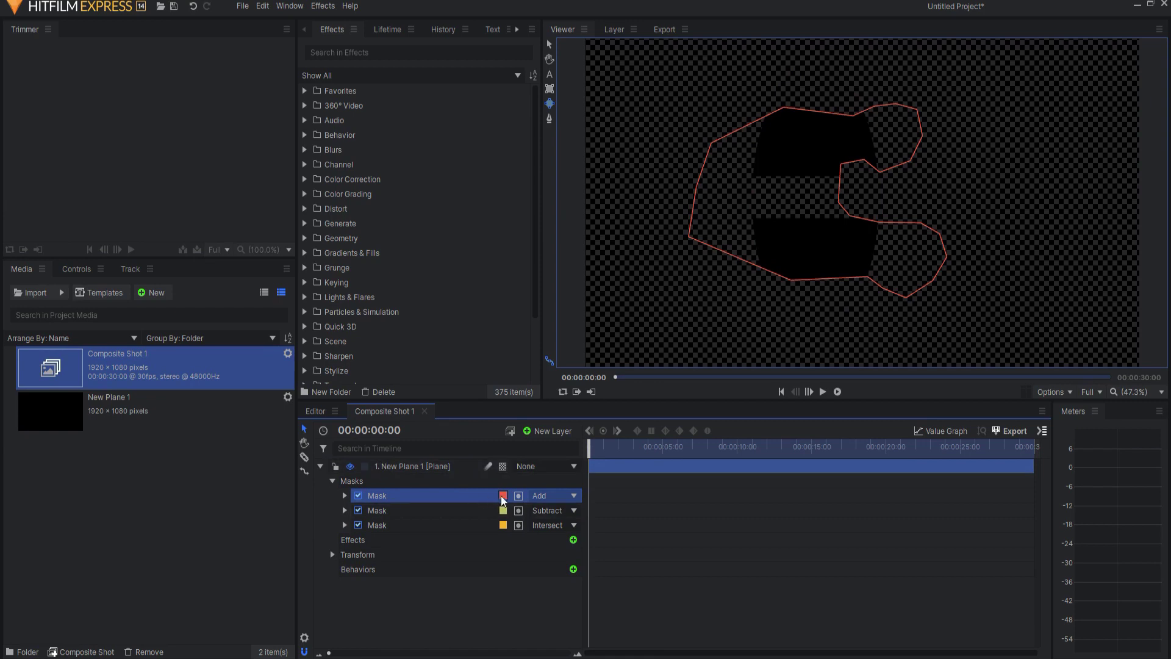
left_click(393, 525, "shift")
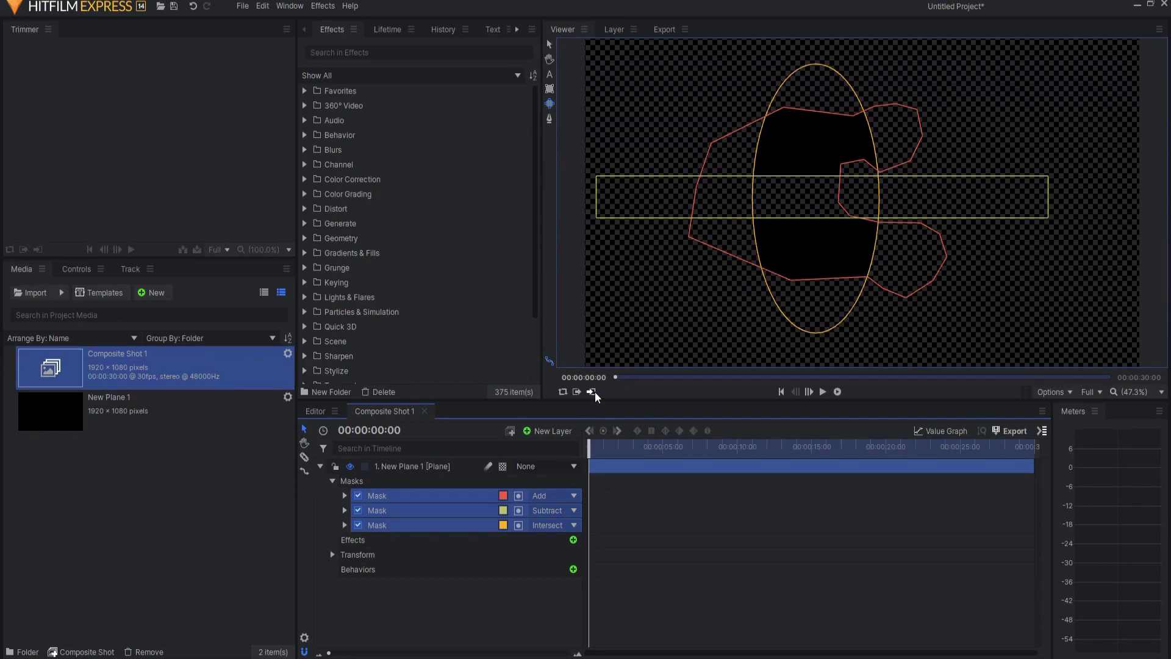
left_click(504, 496)
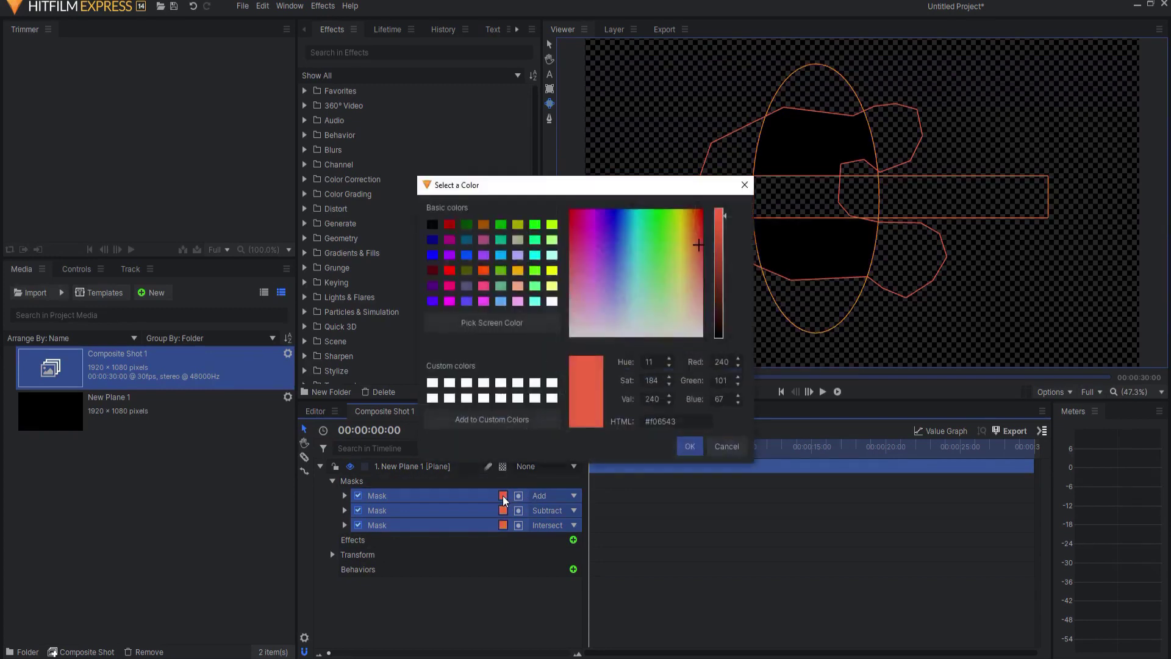
Set all mask outlines to cyan, then give Mask 1 a spring green (#00ff7f) outline.
left_click(536, 256)
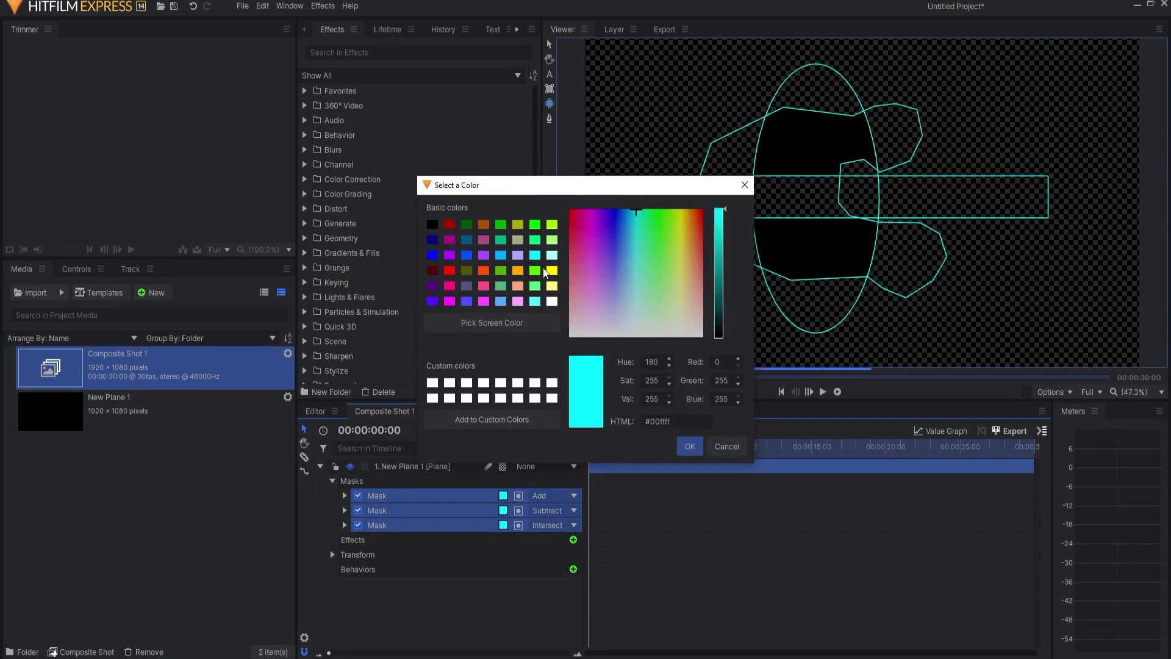
left_click(690, 446)
left_click(459, 500)
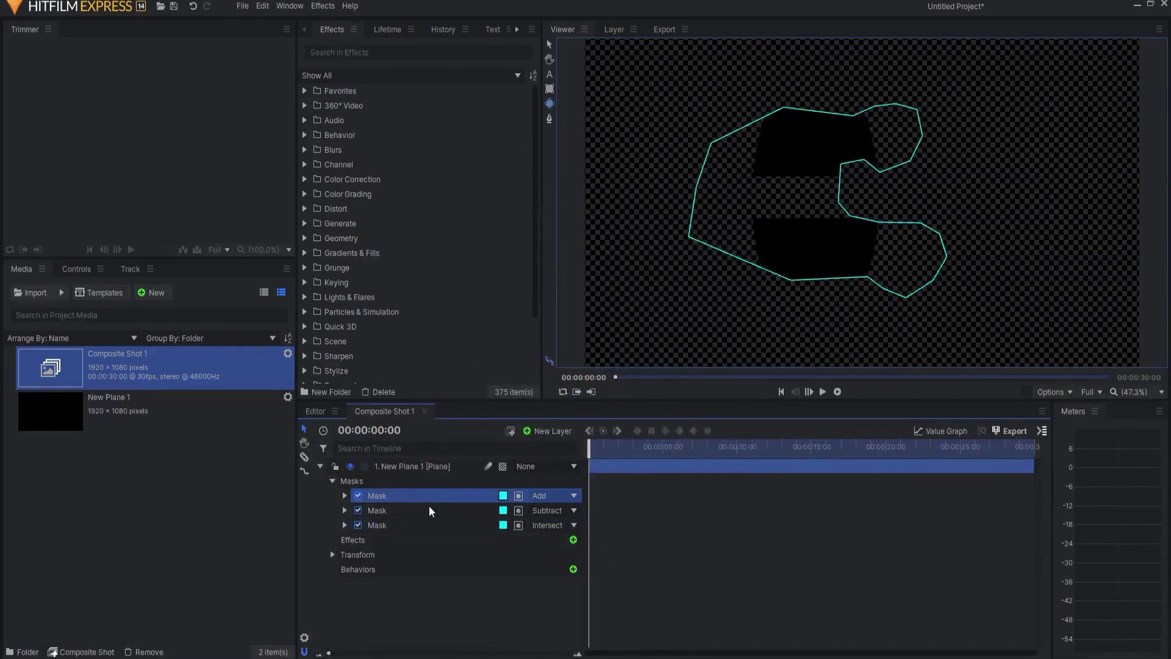
left_click(503, 496)
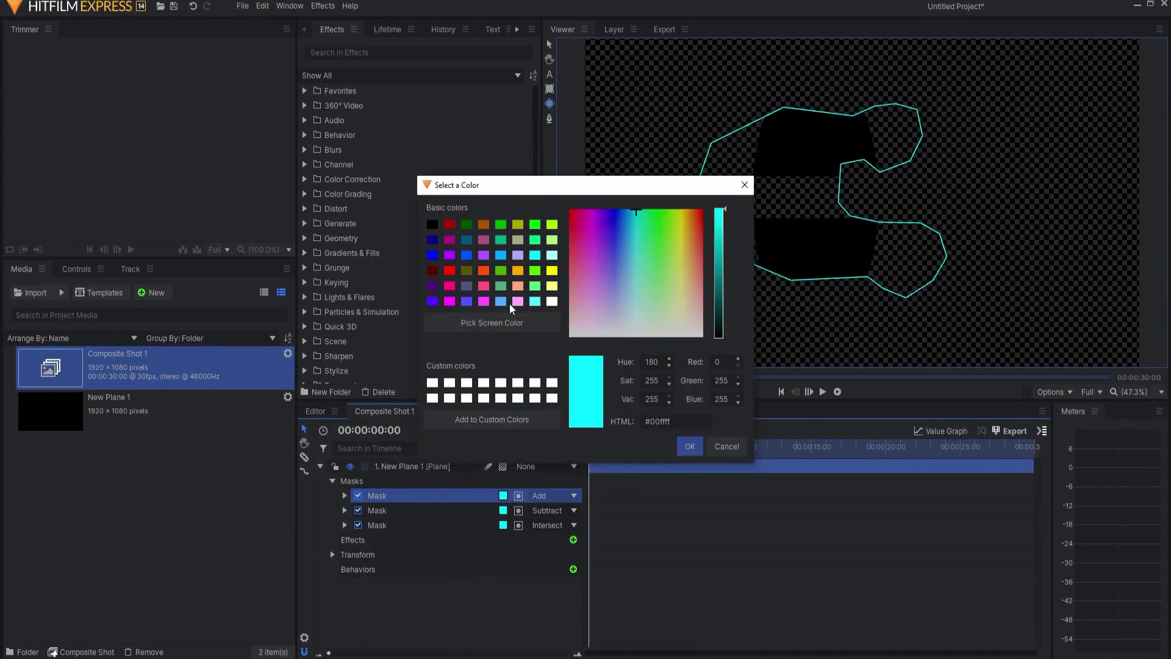
left_click(534, 240)
left_click(690, 446)
Give Mask 2 a pink (#aa557f) outline and reselect all three masks to show their outlines.
left_click(502, 510)
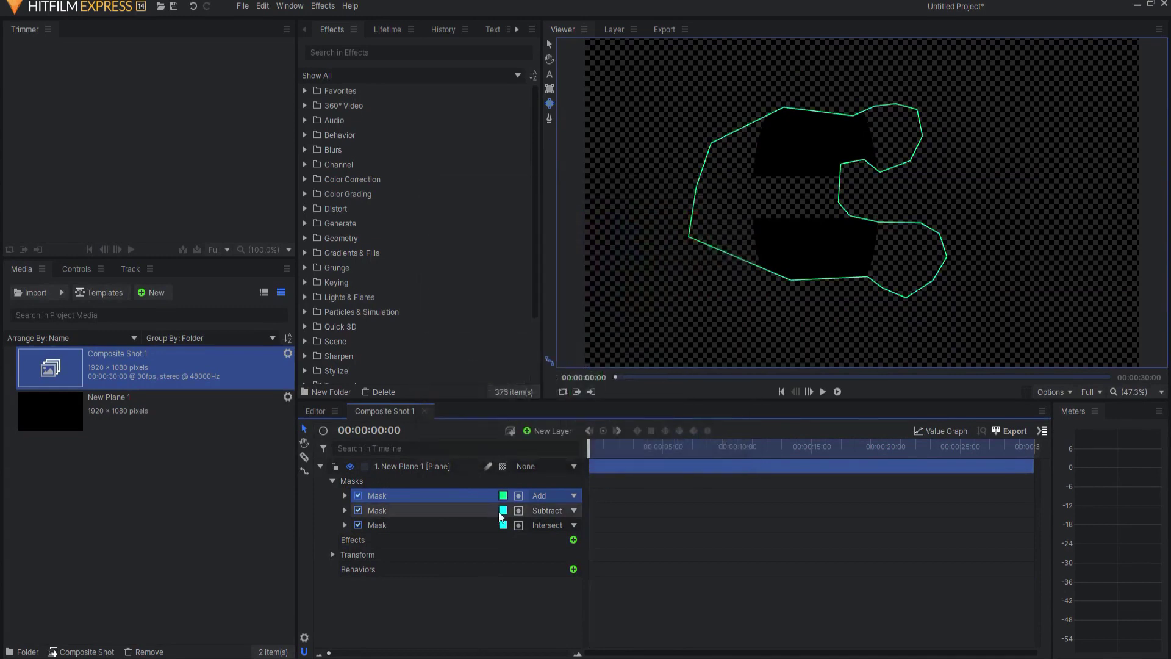
left_click(483, 240)
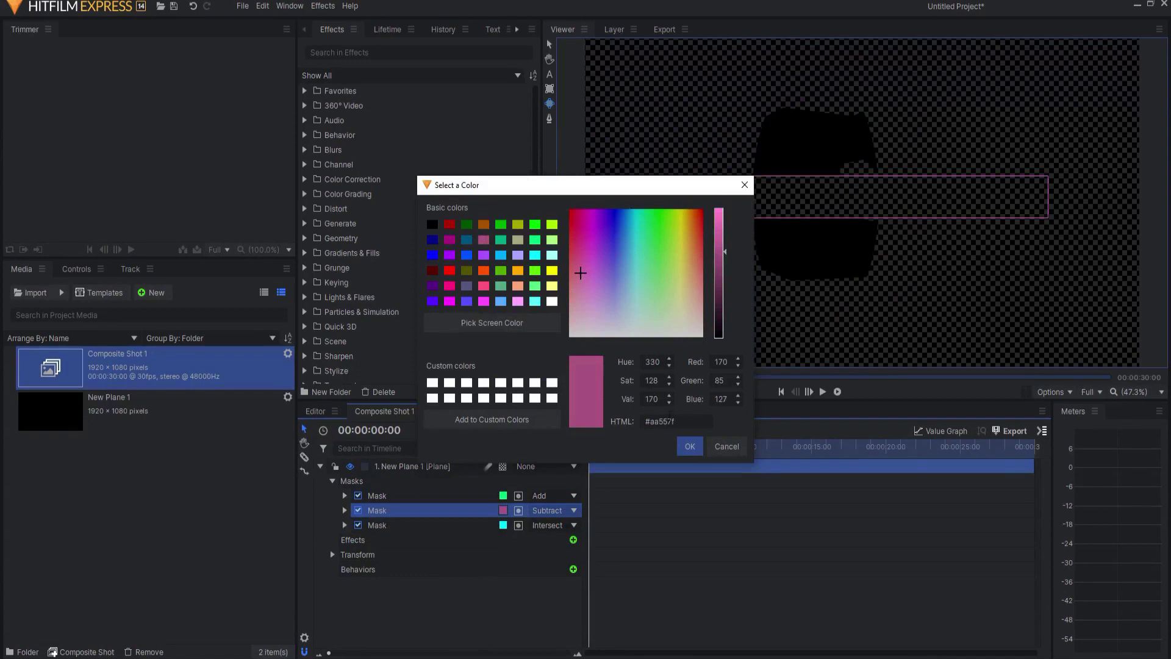
left_click(689, 446)
left_click(437, 496)
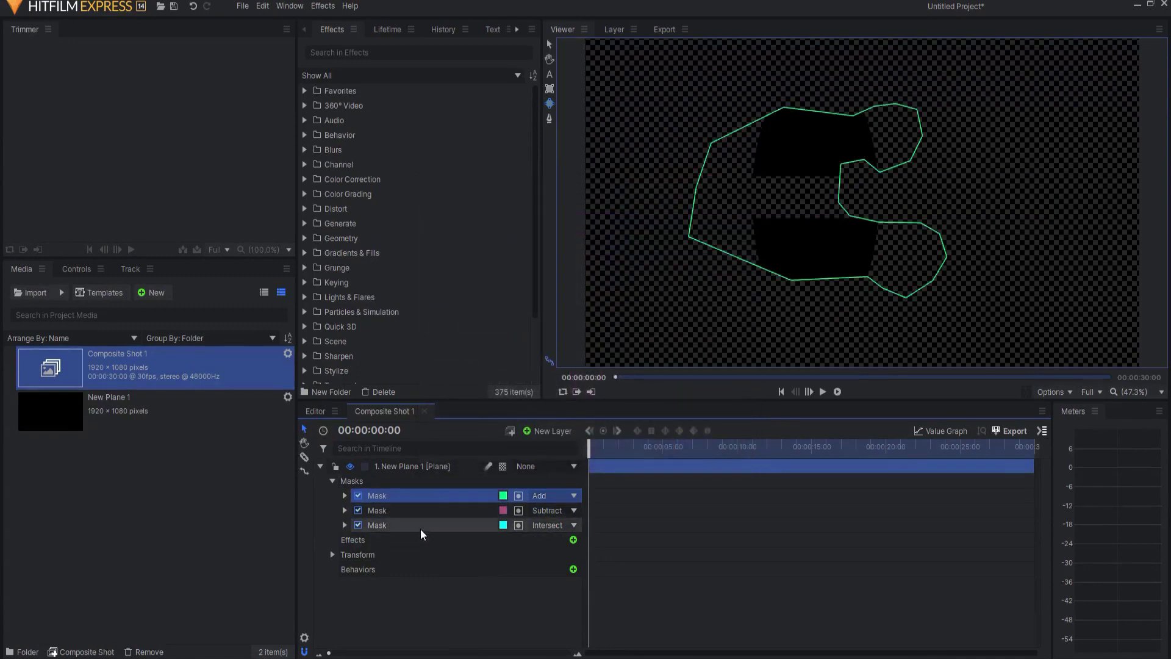
left_click(423, 526, "shift")
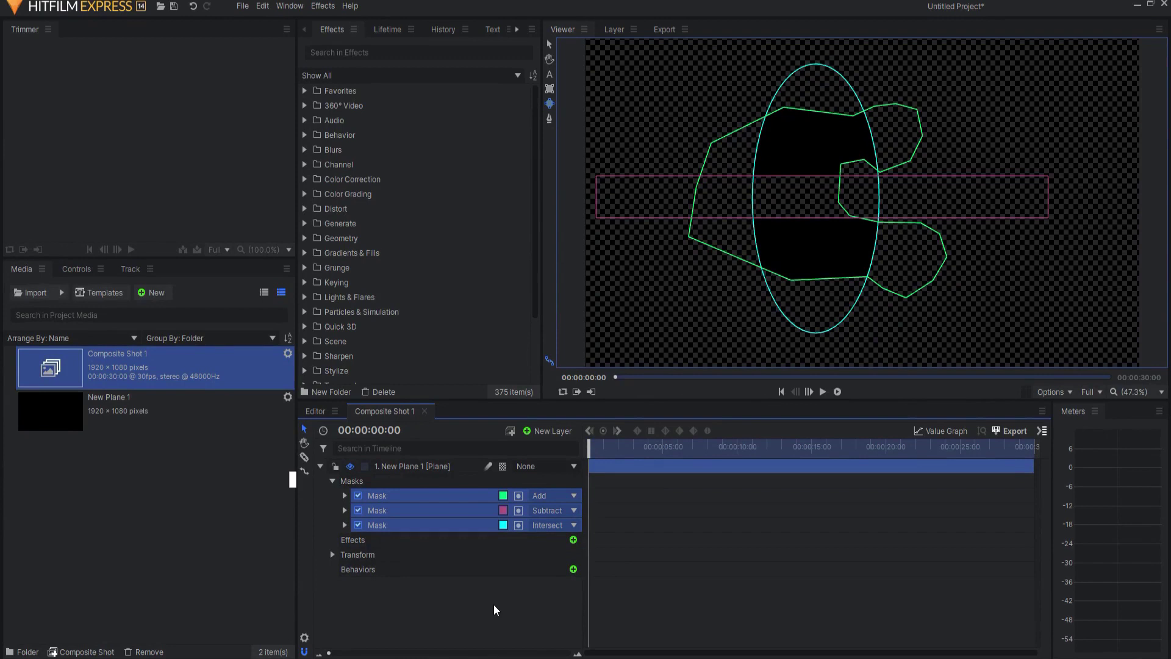
Switch Mask 1's blend mode to Subtract and back to Add, then invert it.
left_click(409, 497)
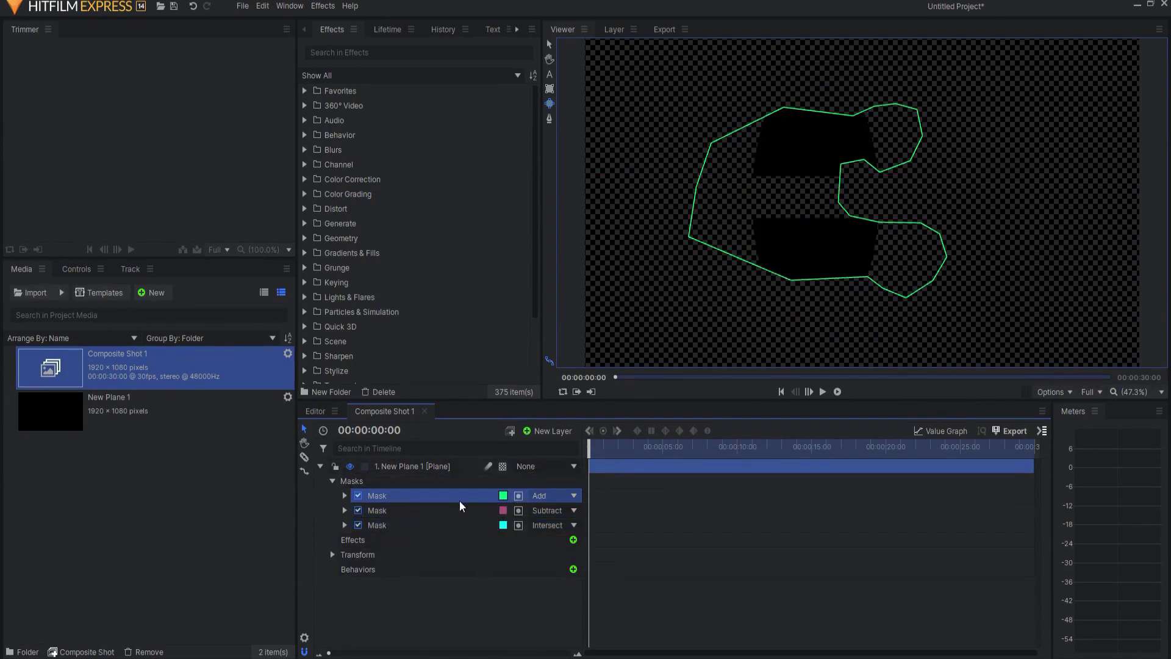
left_click(545, 498)
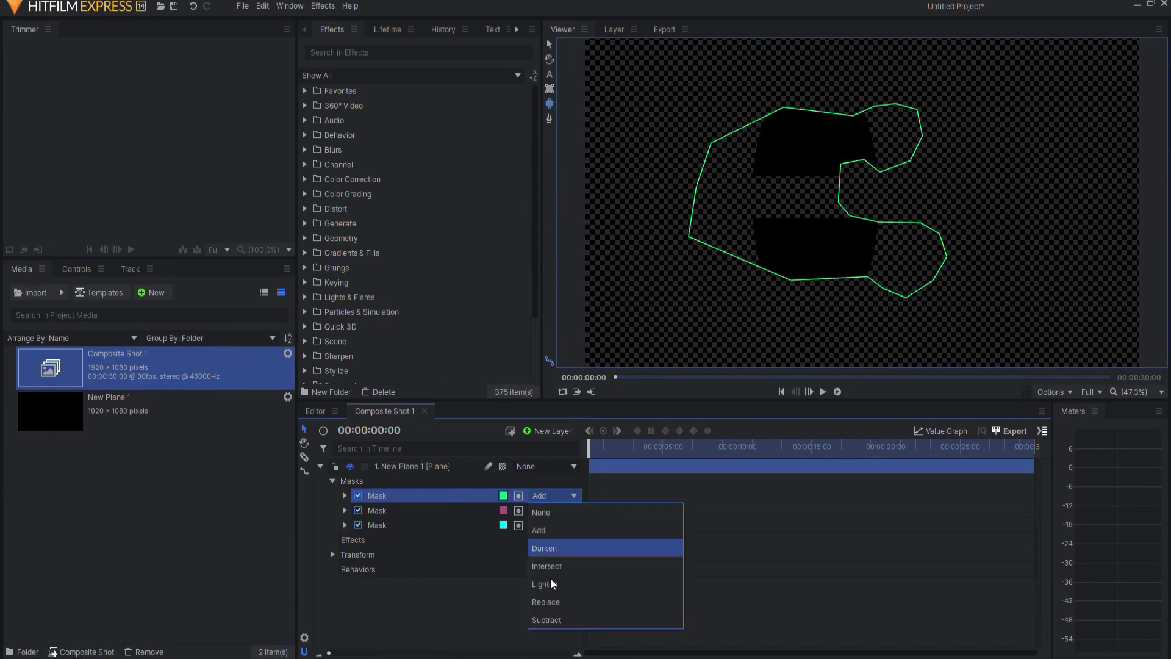
left_click(551, 624)
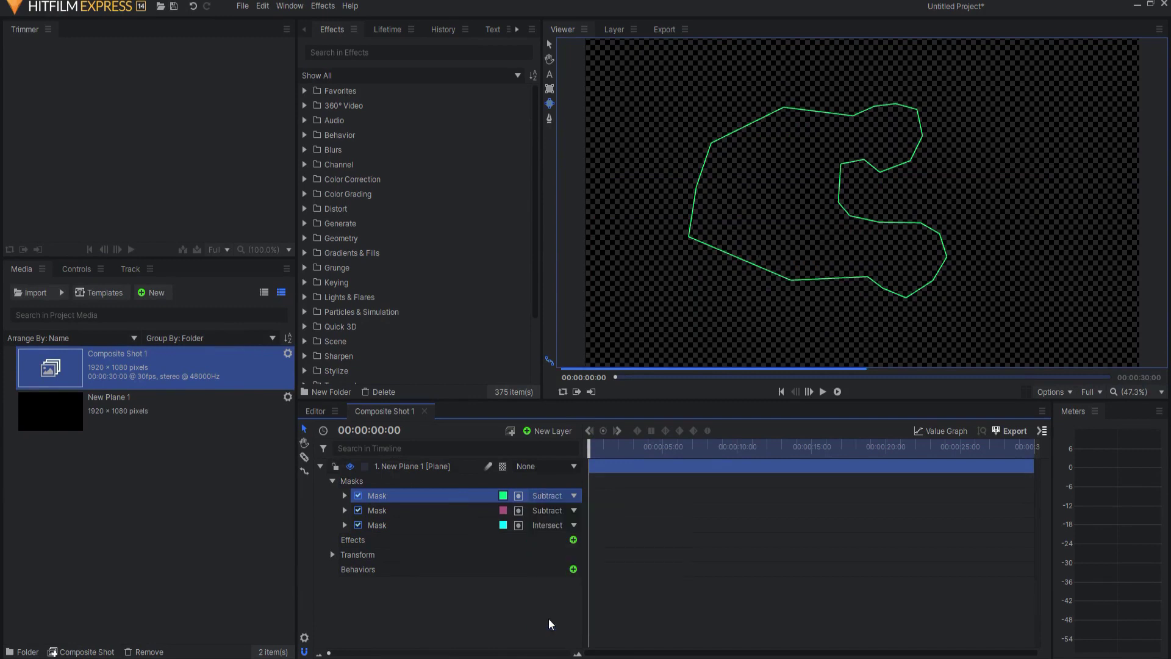
left_click(538, 496)
left_click(539, 530)
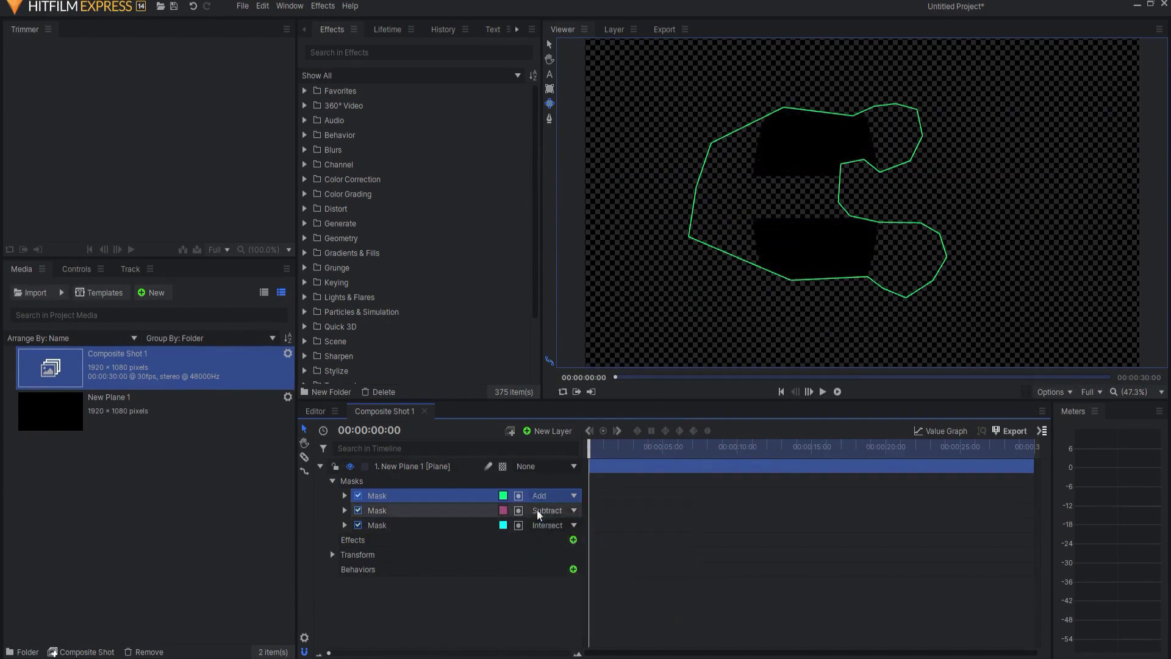
left_click(520, 496)
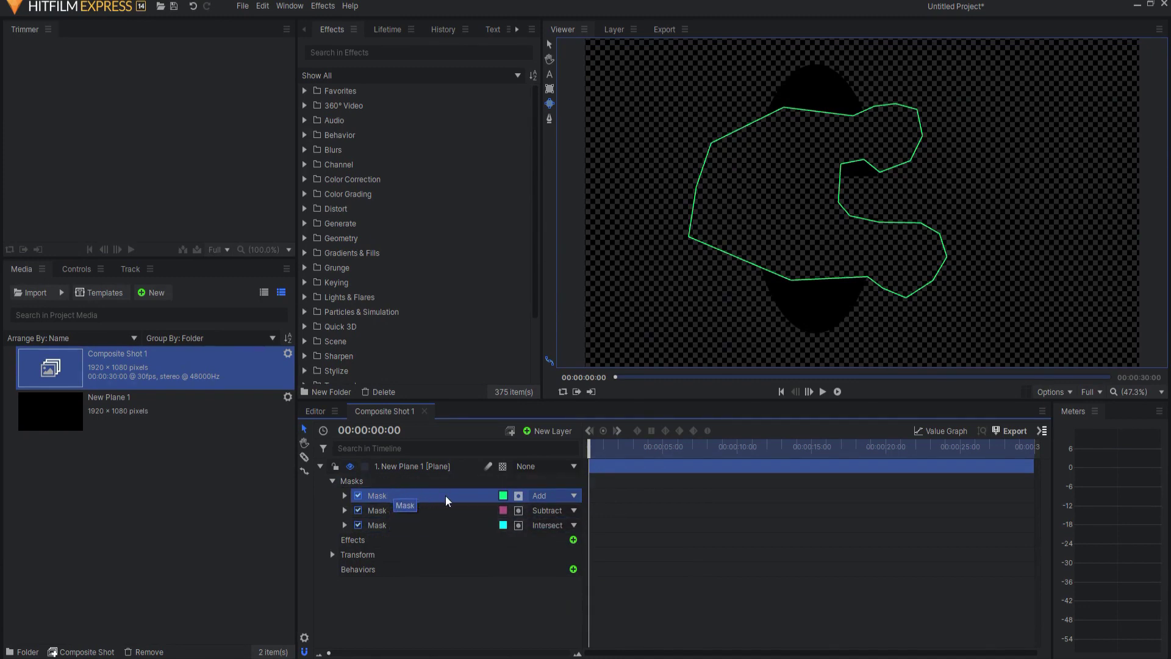
Change Mask 2's blend mode, then delete all masks from the plane.
left_click(549, 514)
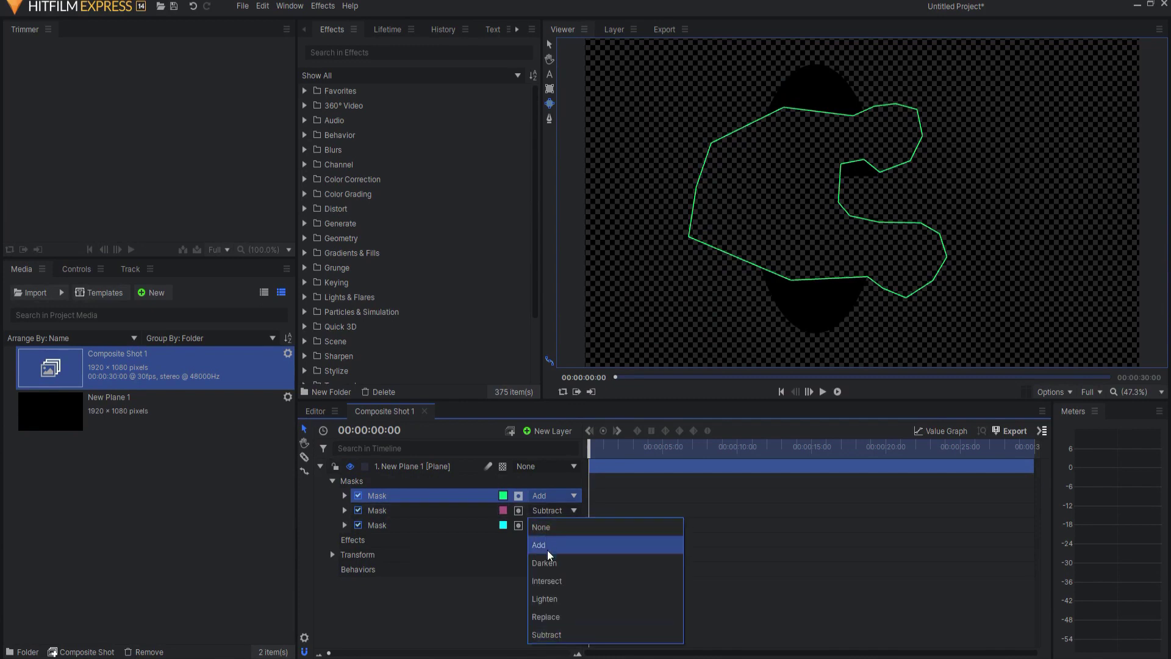
left_click(549, 581)
key("Delete")
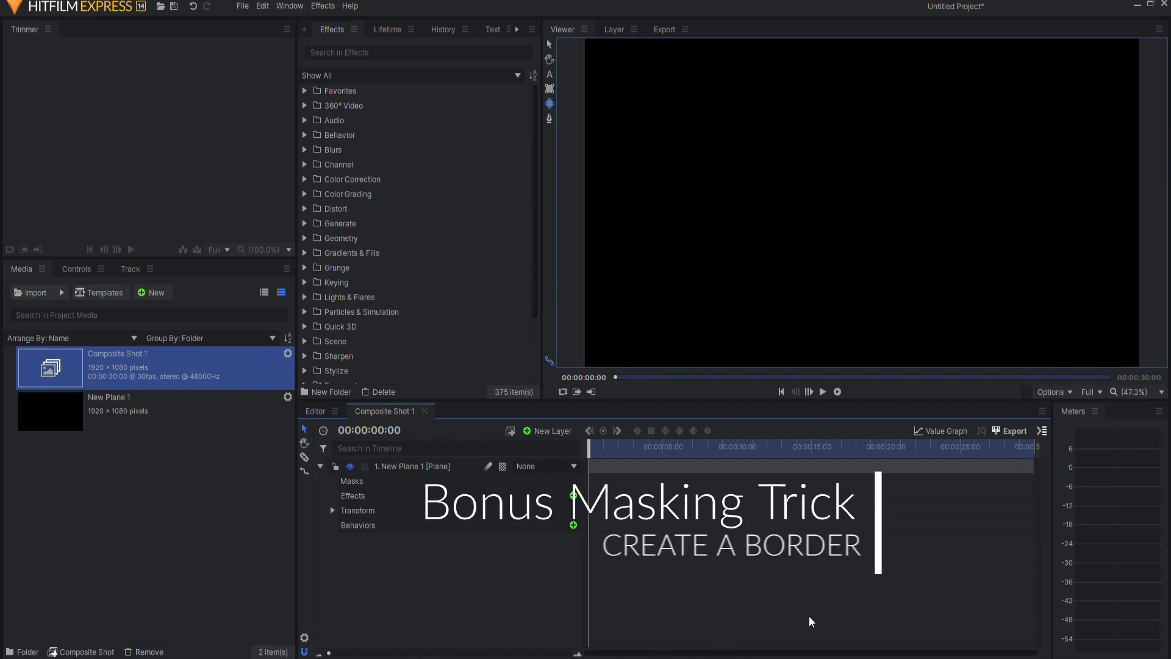
Draw a centred rectangle mask, duplicate it, and set the duplicate's blend mode to Subtract.
left_click(366, 482)
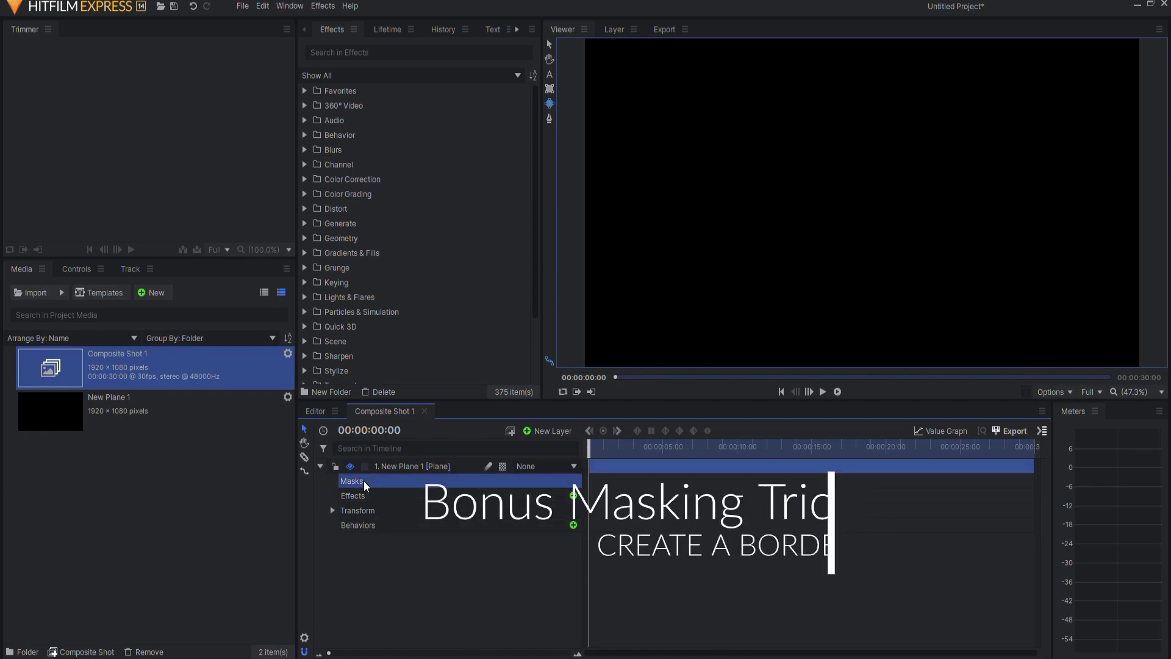
left_click(549, 89)
mouse_move(699, 117)
left_mouse_down()
mouse_move(975, 273)
mouse_move(1022, 276)
left_mouse_up()
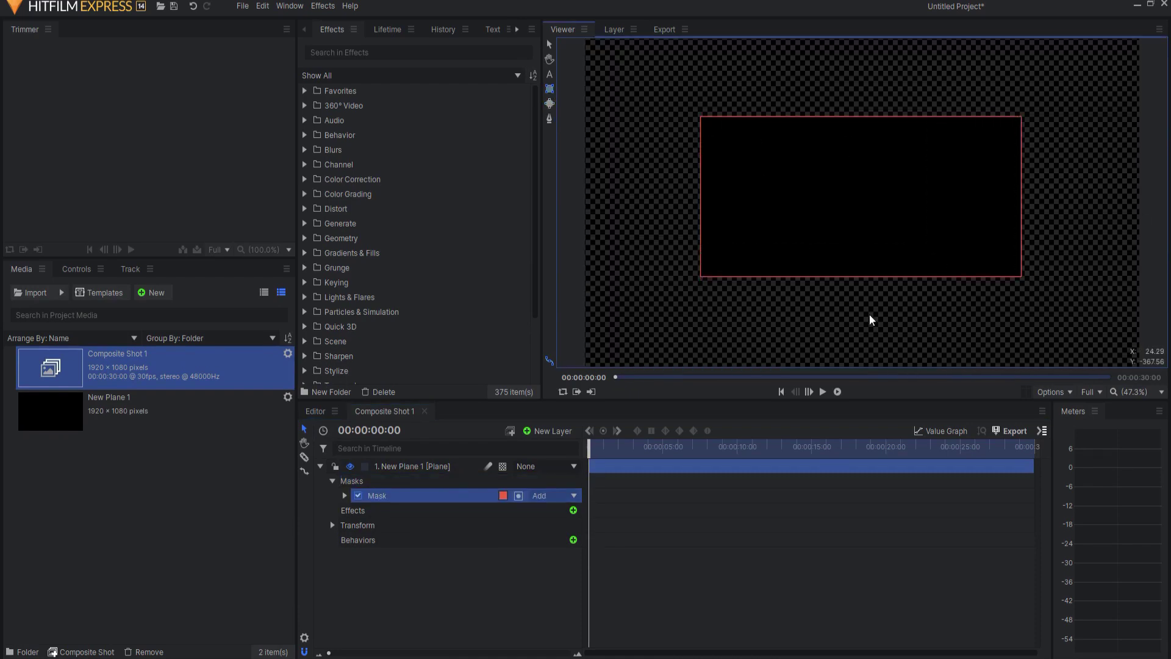
right_click(381, 496)
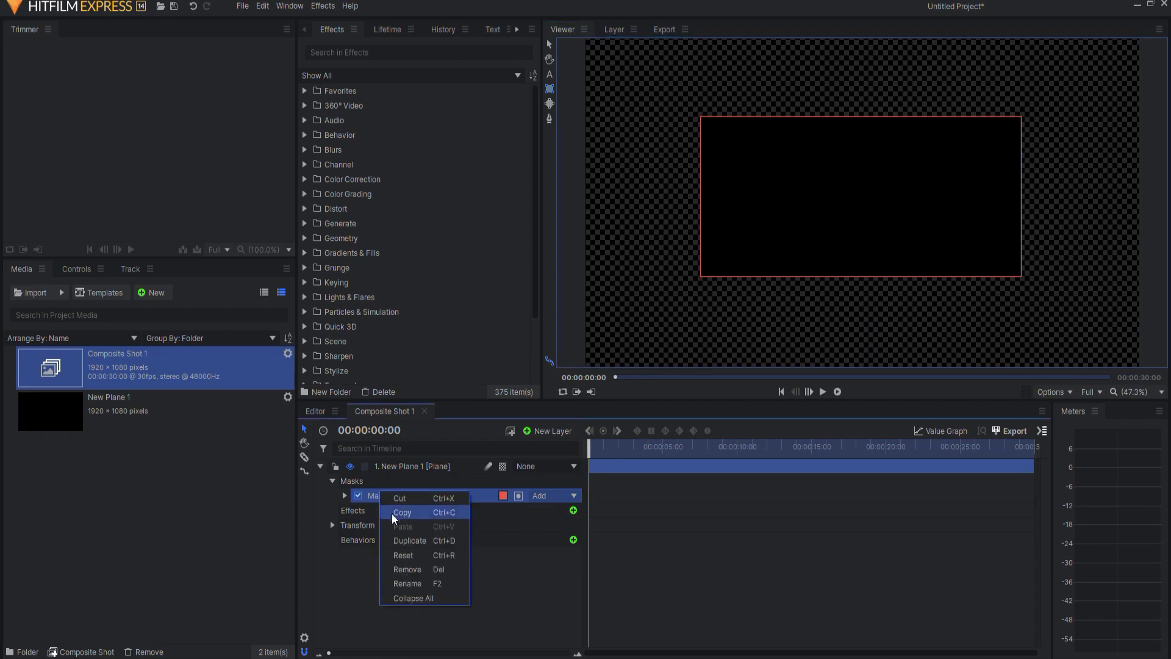
left_click(393, 538)
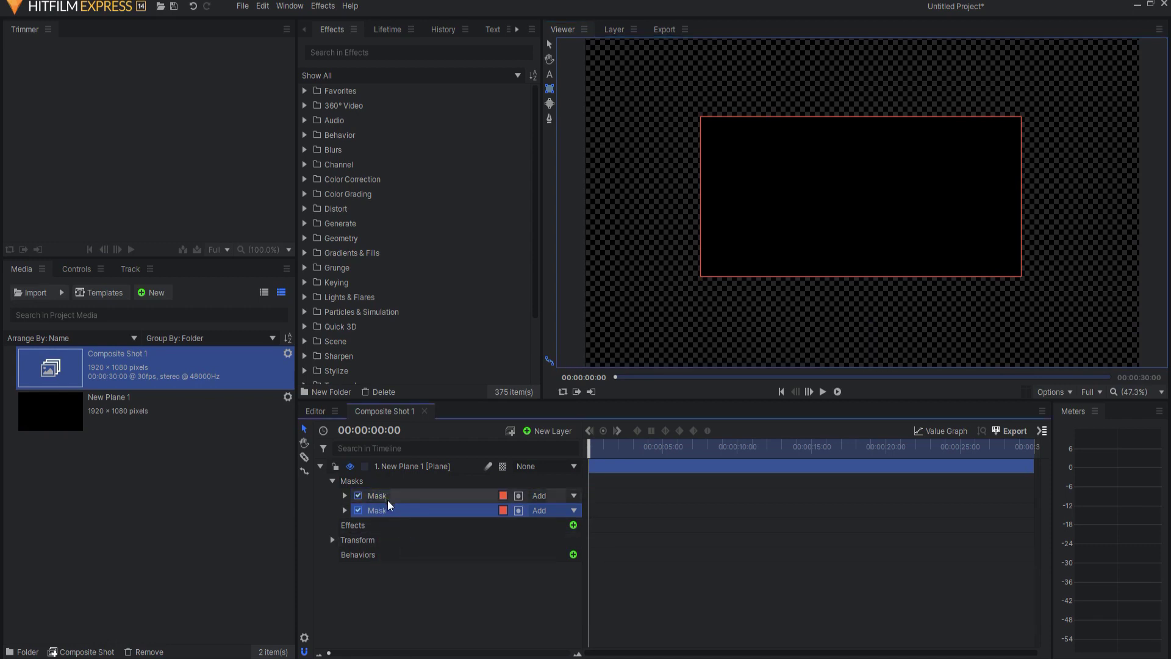
left_click(541, 511)
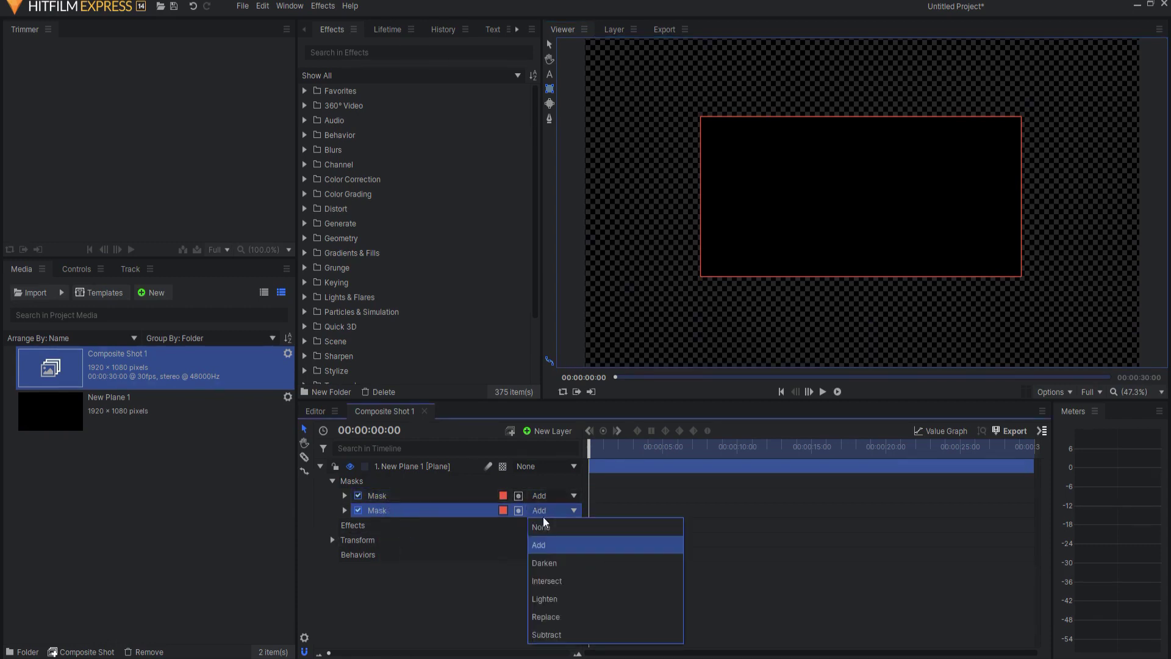
left_click(548, 635)
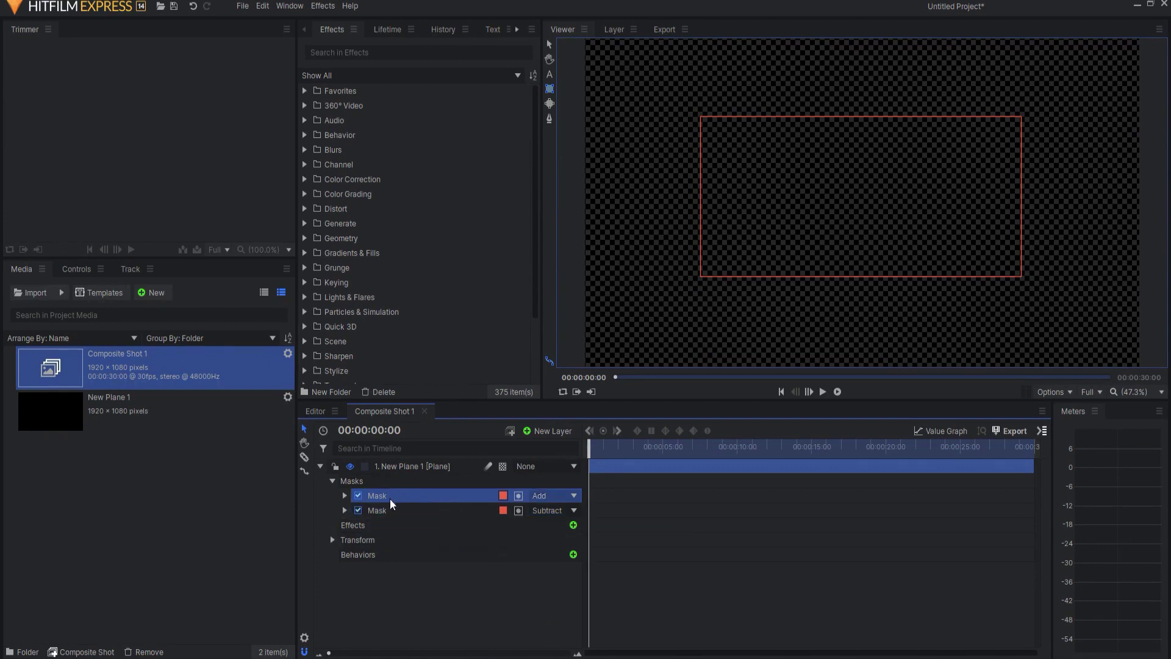
left_click(344, 495)
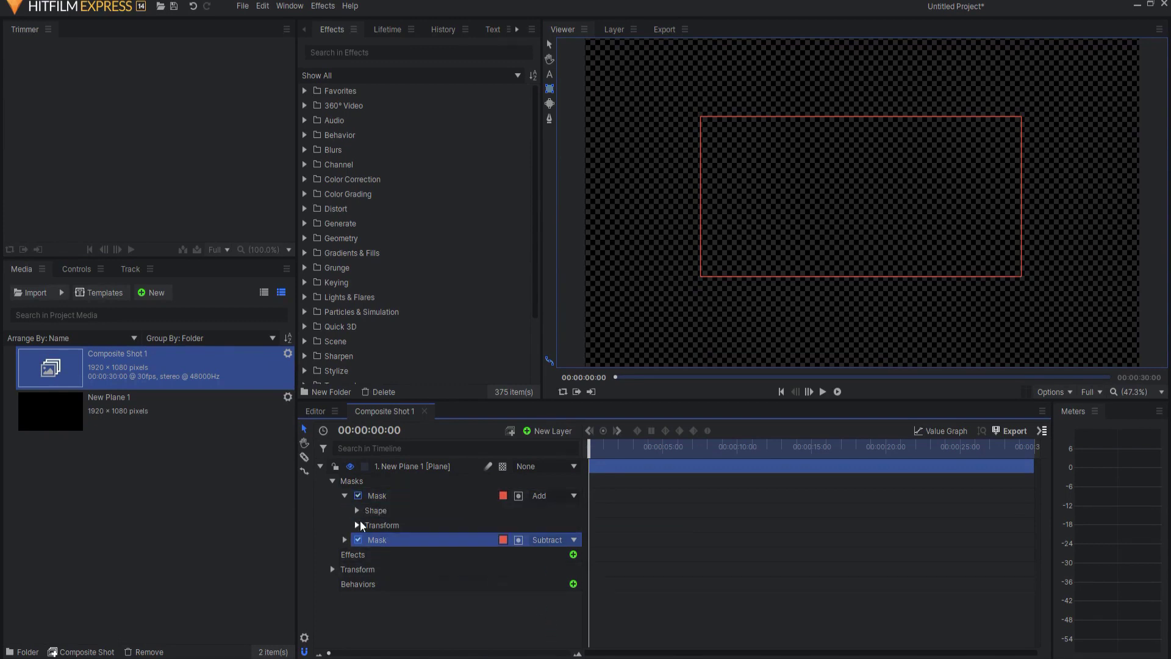
Set the first mask's Shape Expansion to 37 px to reveal a rectangular border.
left_click(358, 511)
left_click_drag(565, 525, 595, 525)
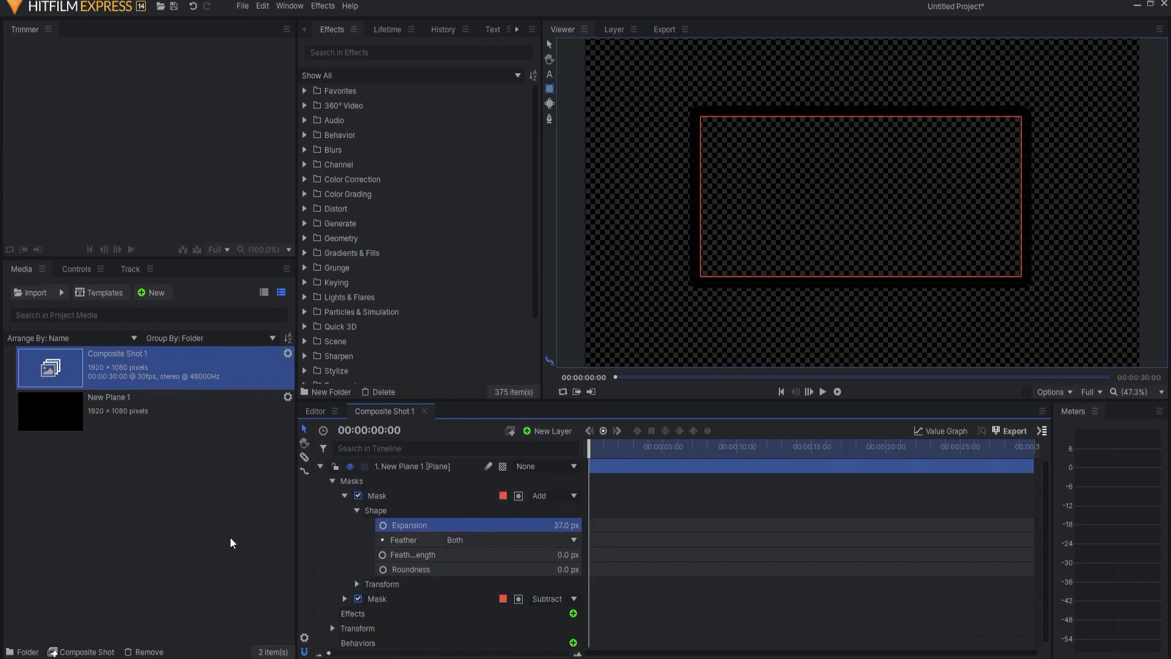
left_click(321, 466)
left_click(446, 587)
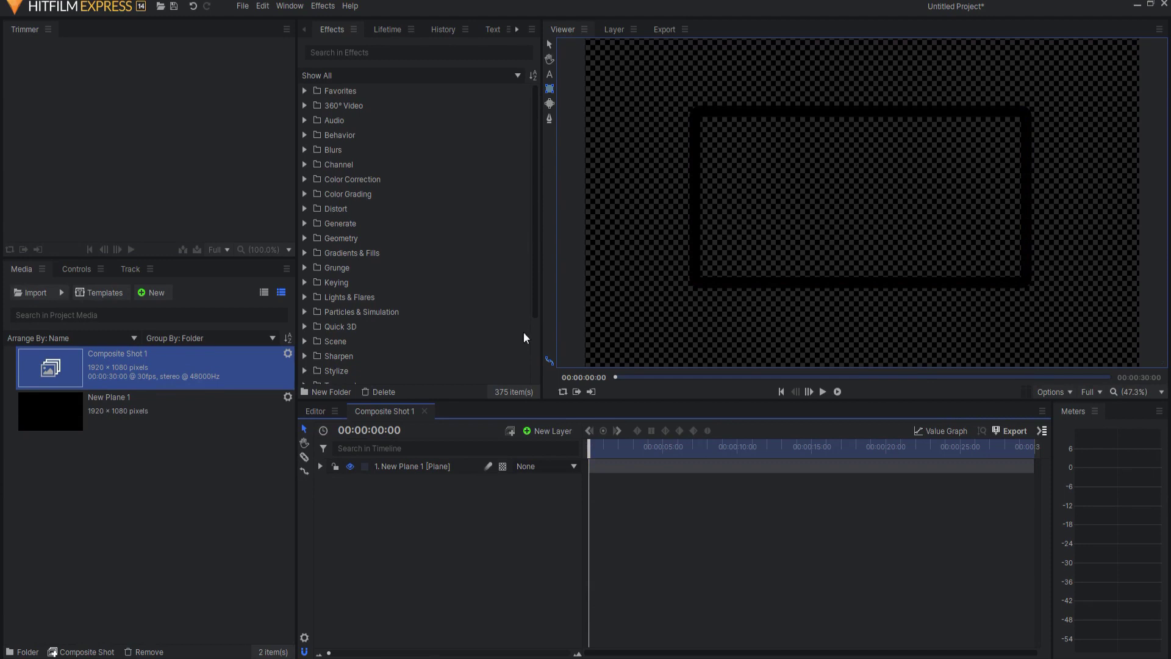
Search Effects for 'fill' and apply Fill Color to the plane to make the border white.
left_click(377, 52)
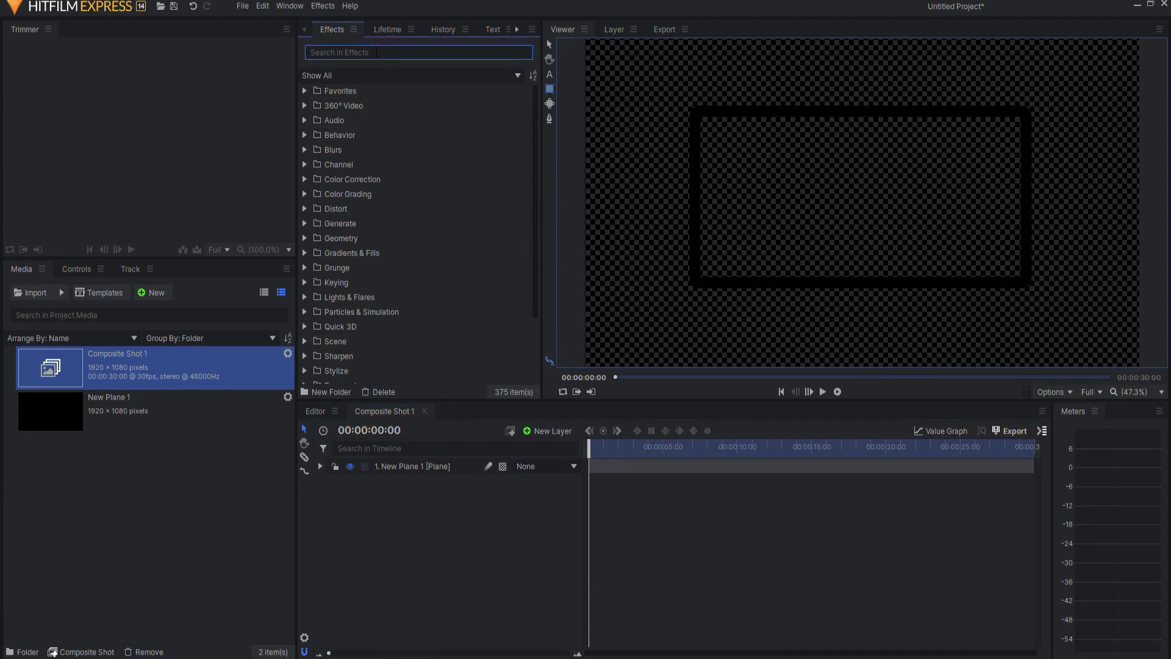
type("fill")
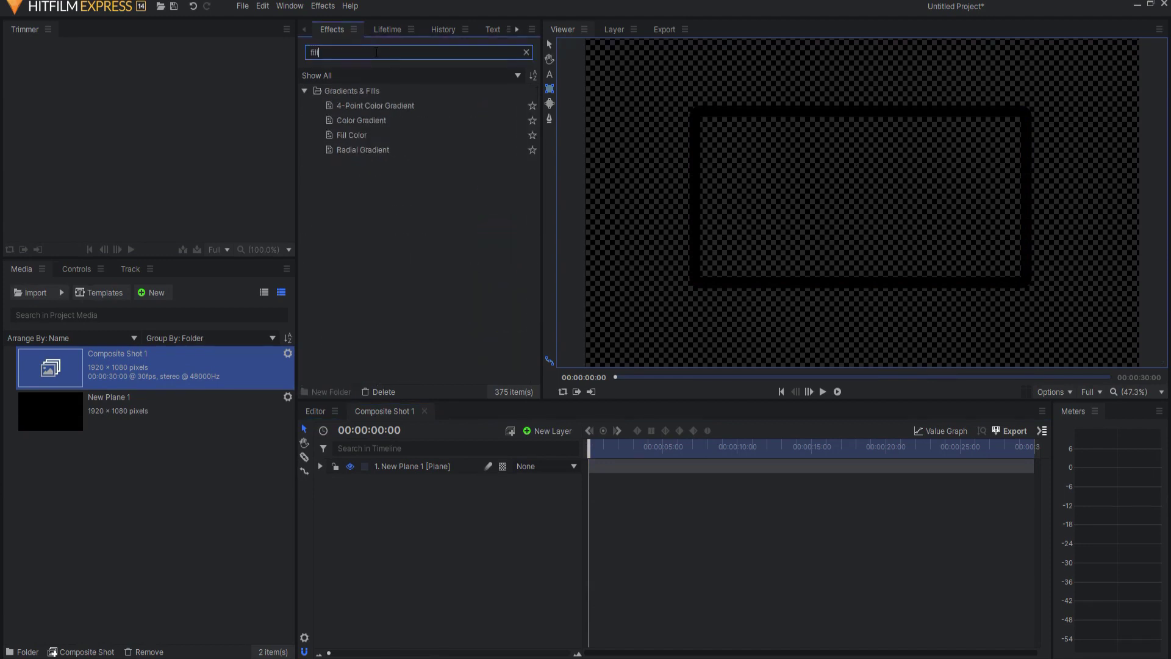
left_click_drag(371, 133, 409, 466)
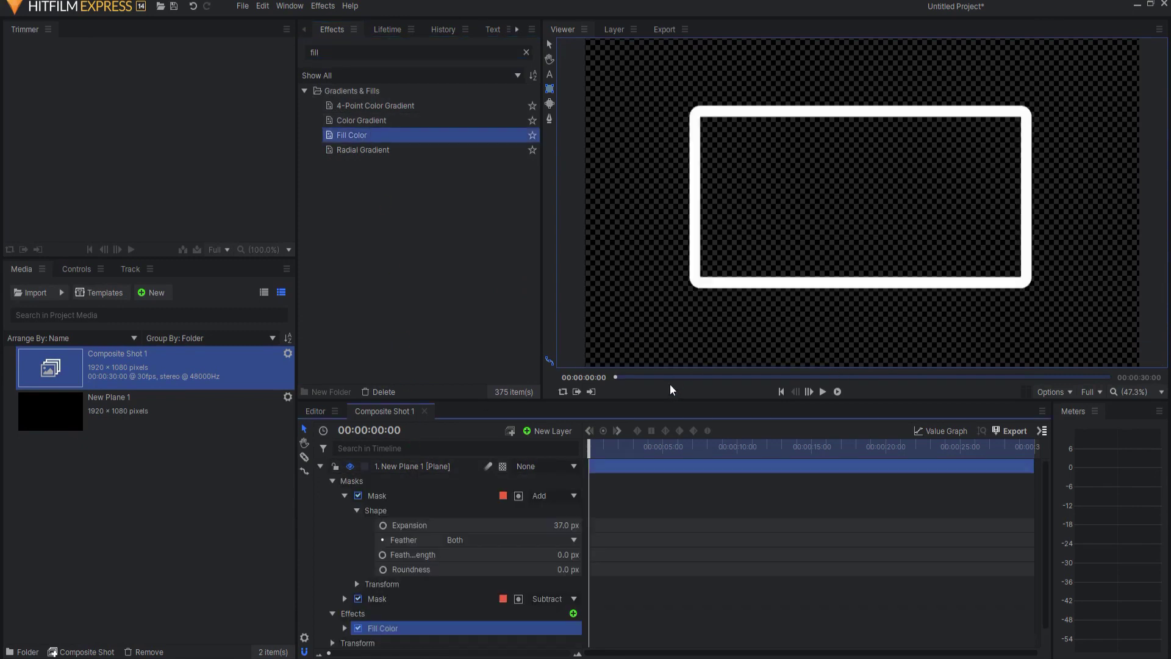